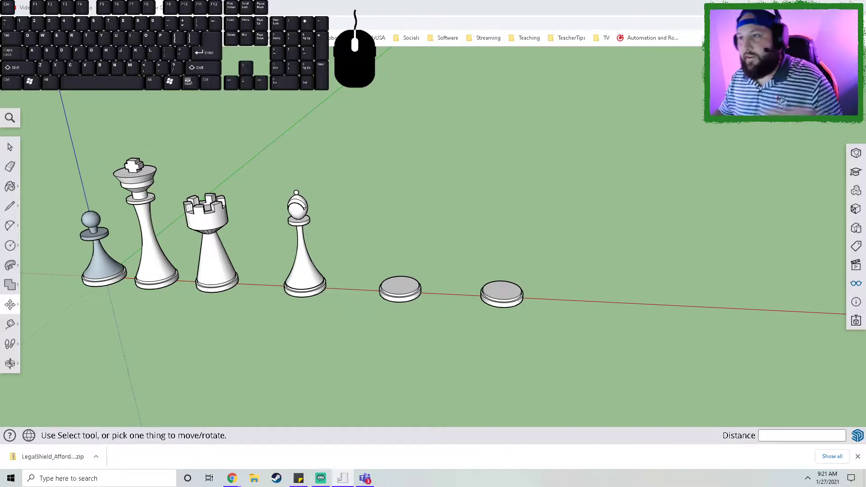
# - Open the recent file Pawn - Chess Piece.skp in SketchUp for Schools
pyautogui.click(448, 41)
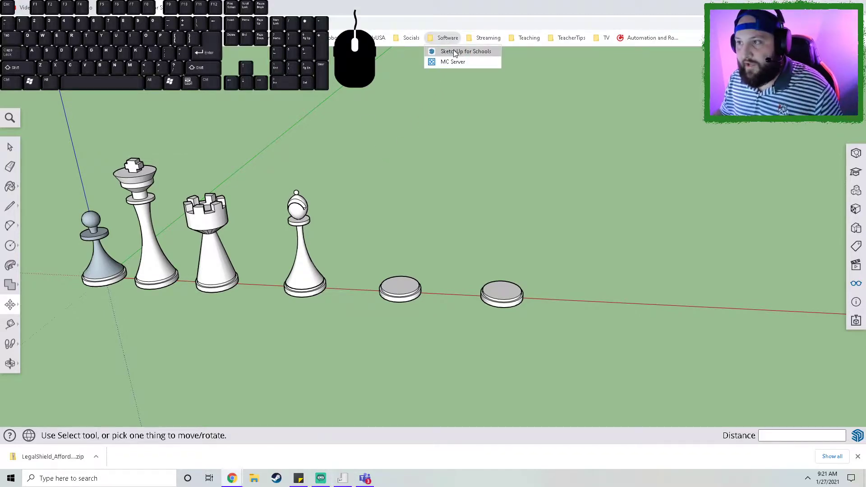
pyautogui.click(452, 50)
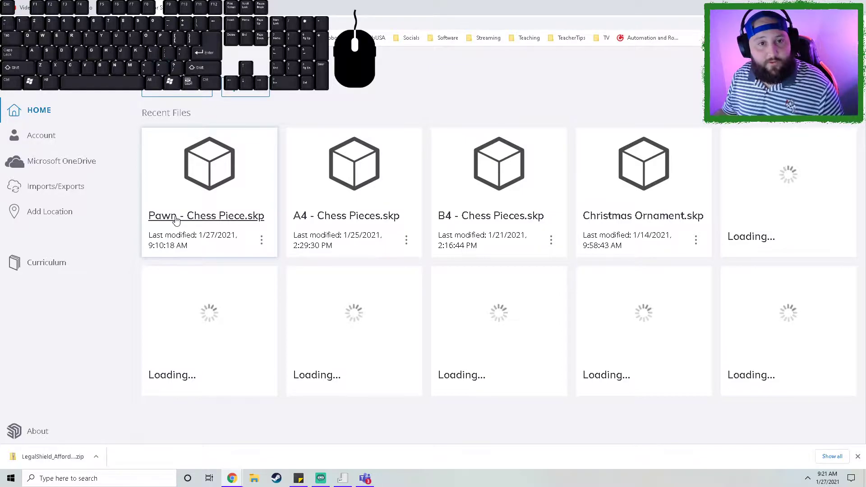
pyautogui.click(179, 218)
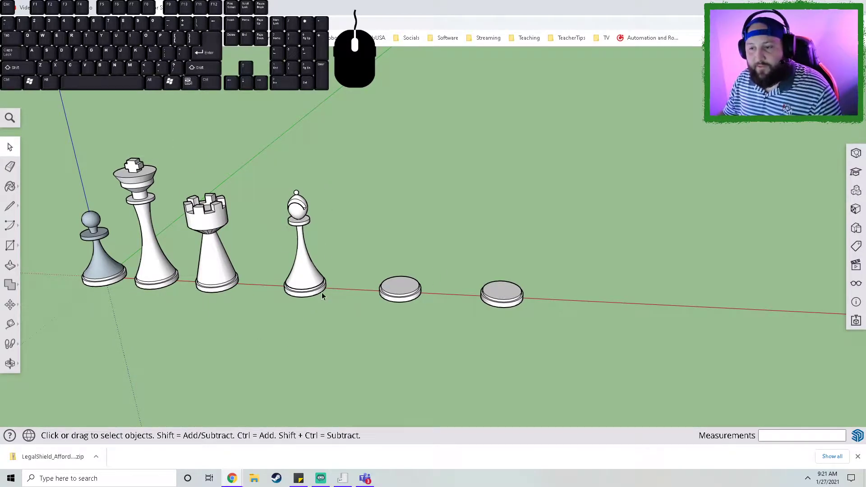
# - Move the bishop closer to the rook, keeping it in line with the other pieces along the red axis
pyautogui.click(308, 280)
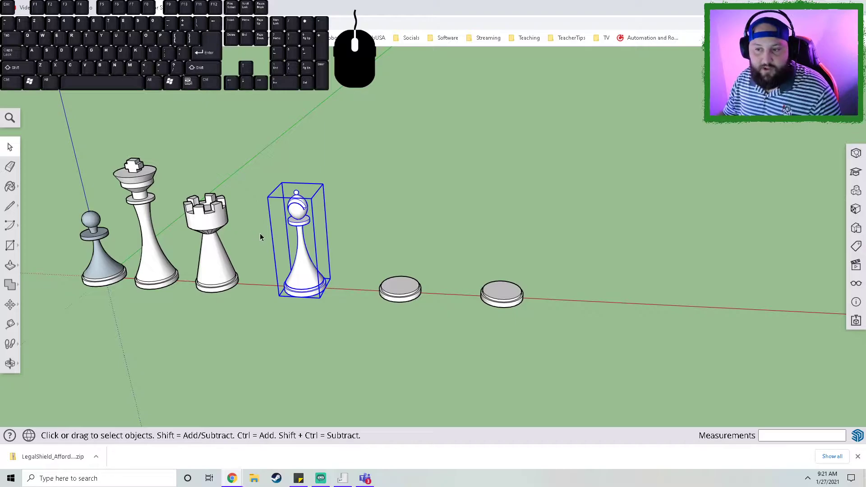
pyautogui.click(354, 348)
pyautogui.click(309, 271)
pyautogui.click(10, 304)
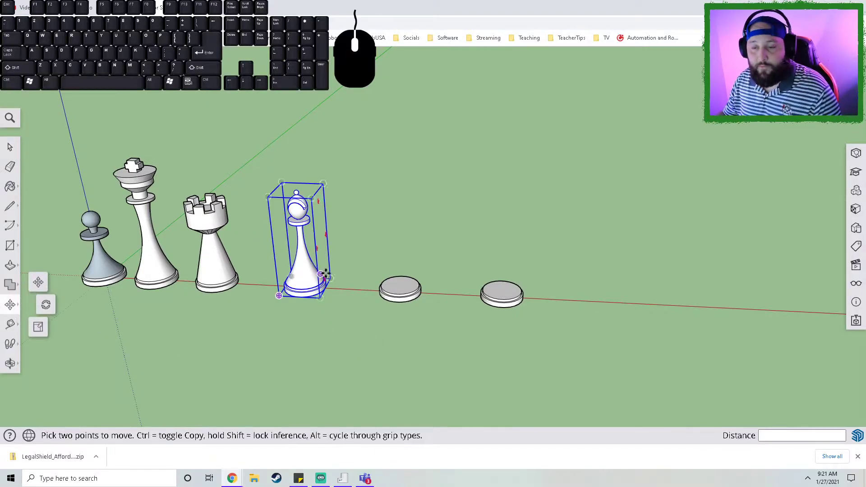
pyautogui.moveTo(302, 266); pyautogui.dragTo(279, 291)
pyautogui.press('Escape')
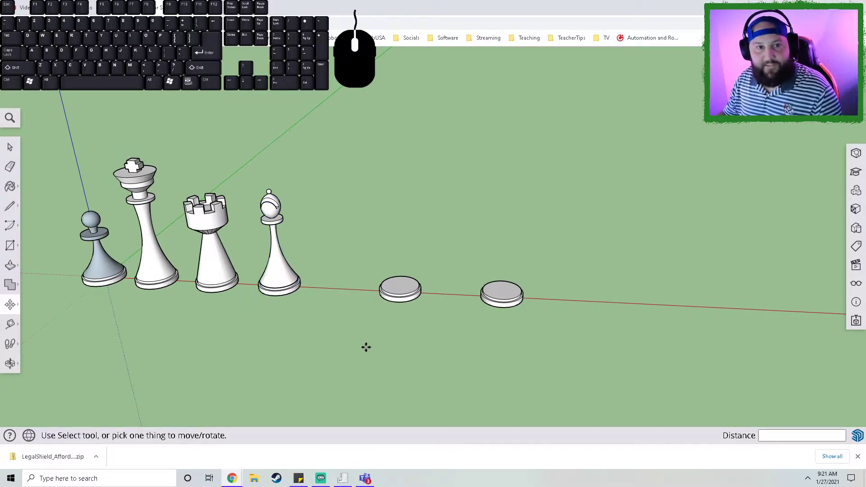
# - Open the group of the round base nearest the bishop for editing
pyautogui.scroll(1, 400, 321)
pyautogui.click(398, 281)
pyautogui.press('Escape')
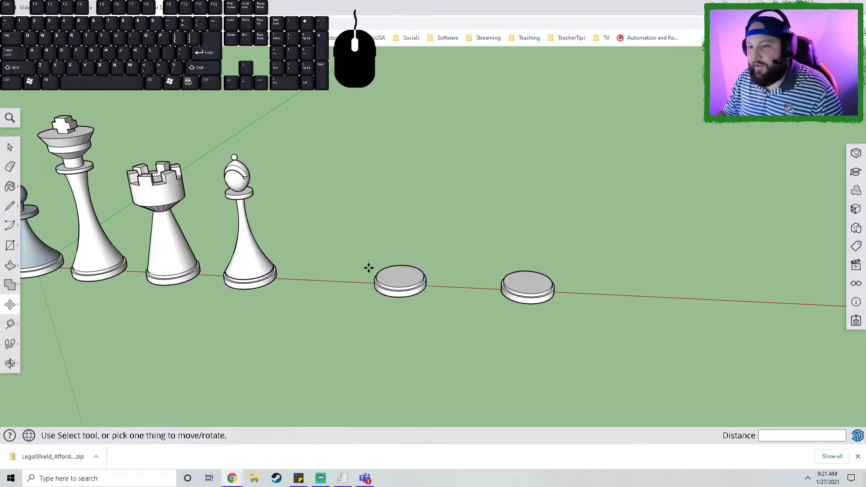
pyautogui.scroll(-2, 369, 267)
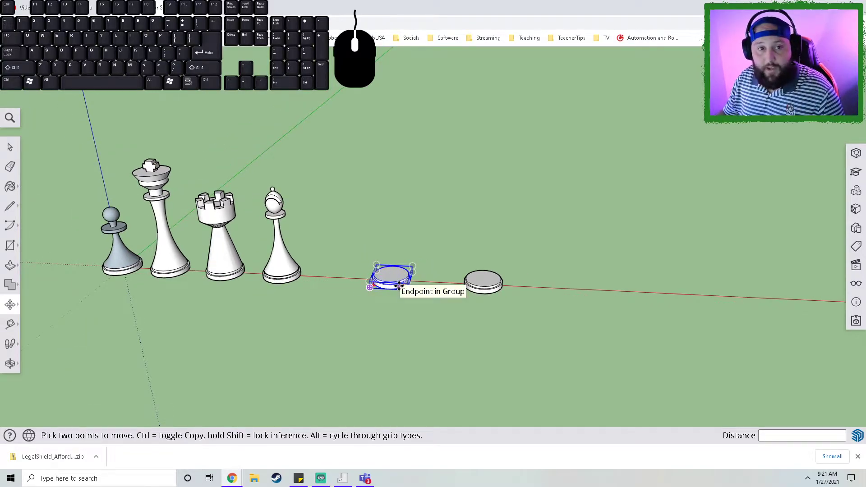
pyautogui.click(10, 146)
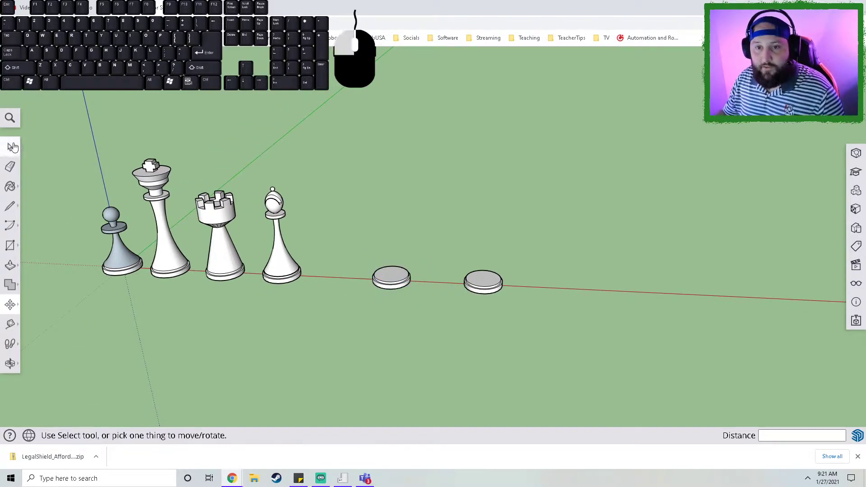
pyautogui.doubleClick(388, 281)
pyautogui.scroll(4, 402, 279)
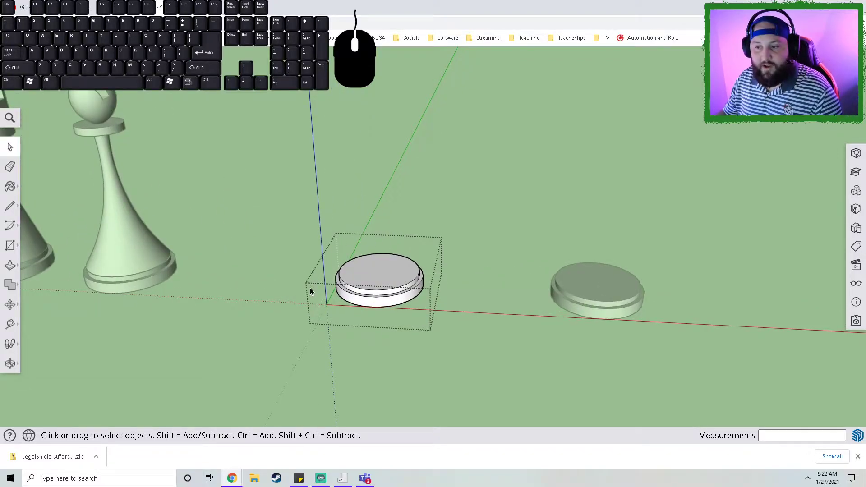
pyautogui.moveTo(390, 240); pyautogui.dragTo(383, 291, button='middle')
# - Draw a vertical line about 3' high from the centre of the base's top face along the blue axis
pyautogui.click(10, 206)
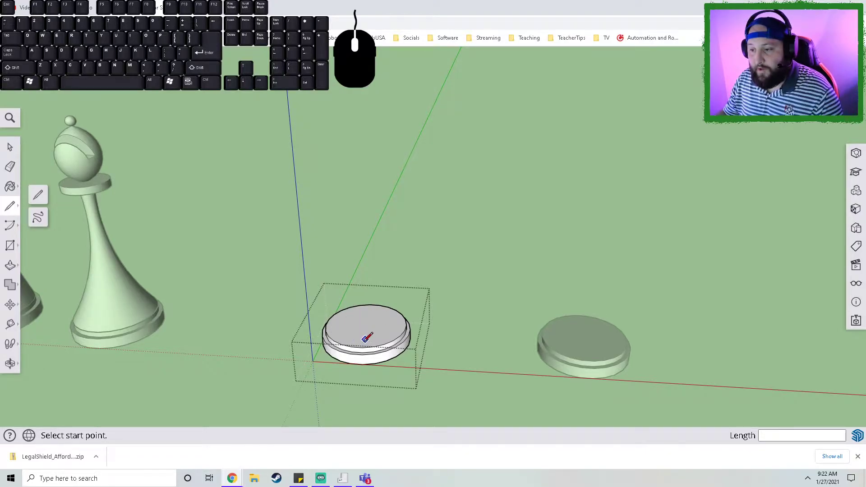
pyautogui.scroll(4, 360, 342)
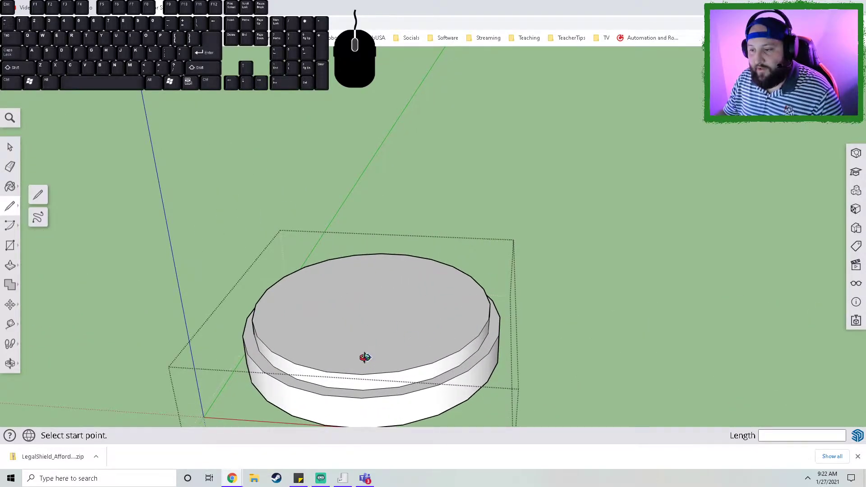
pyautogui.moveTo(363, 358); pyautogui.dragTo(358, 386, button='middle')
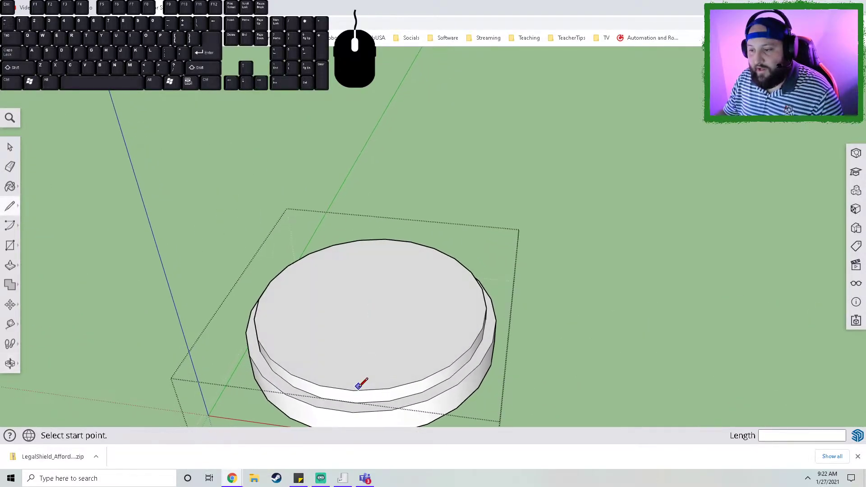
pyautogui.click(371, 303)
pyautogui.scroll(-3, 367, 151)
pyautogui.moveTo(367, 151)
pyautogui.mouseDown(button='middle')
pyautogui.moveTo(365, 132)
pyautogui.moveTo(382, 230)
pyautogui.moveTo(410, 132)
pyautogui.moveTo(386, 179)
pyautogui.moveTo(397, 207)
pyautogui.mouseUp(button='middle')
pyautogui.scroll(-4, 407, 144)
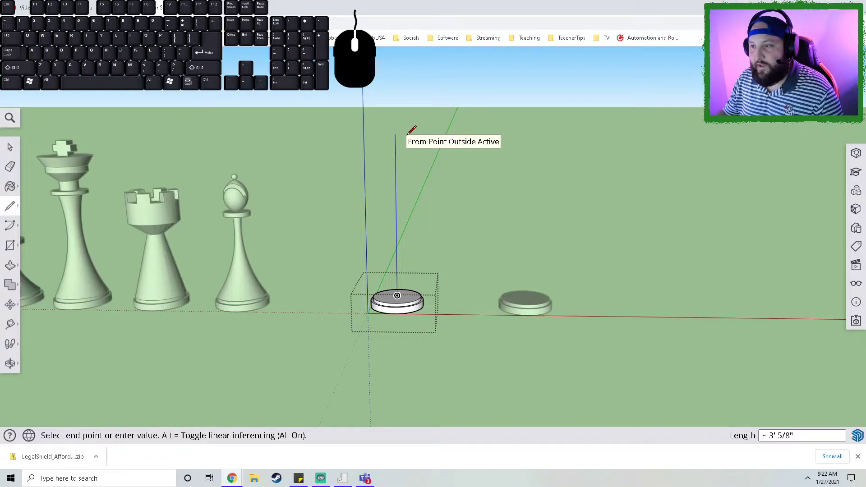
pyautogui.click(395, 136)
pyautogui.moveTo(384, 221); pyautogui.dragTo(304, 207, button='middle')
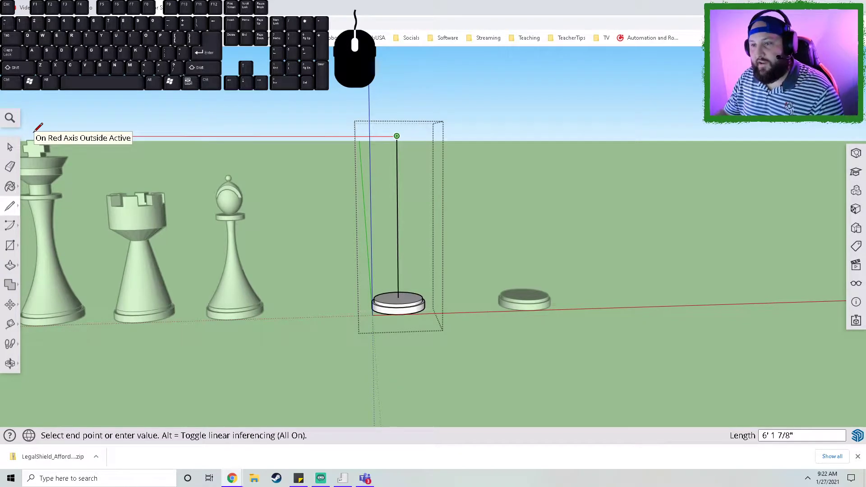
pyautogui.press('Escape')
pyautogui.moveTo(450, 246); pyautogui.dragTo(406, 270, button='middle')
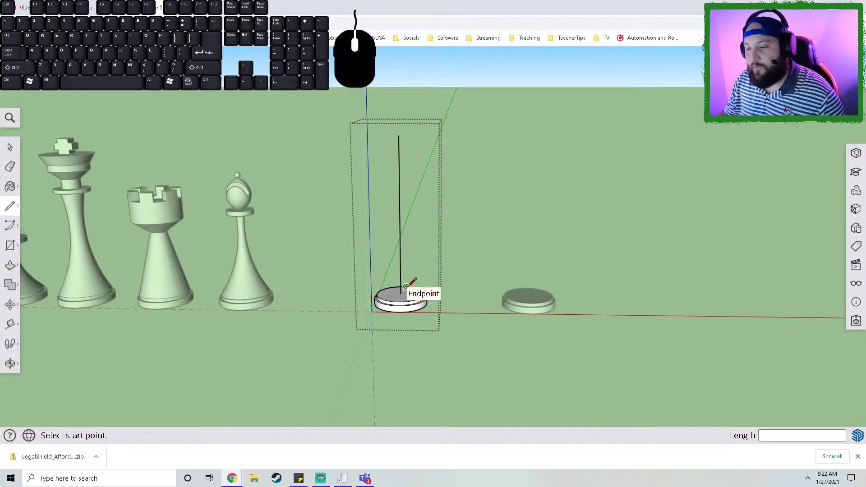
# - Complete a tall rectangular face about 3' high between the vertical centre line and the edge of the base's top face
pyautogui.scroll(2, 406, 286)
pyautogui.scroll(1, 406, 287)
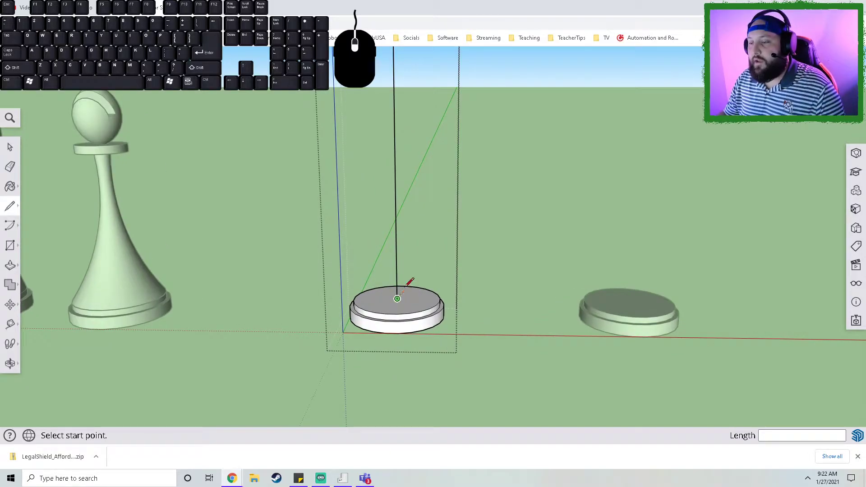
pyautogui.scroll(-2, 404, 253)
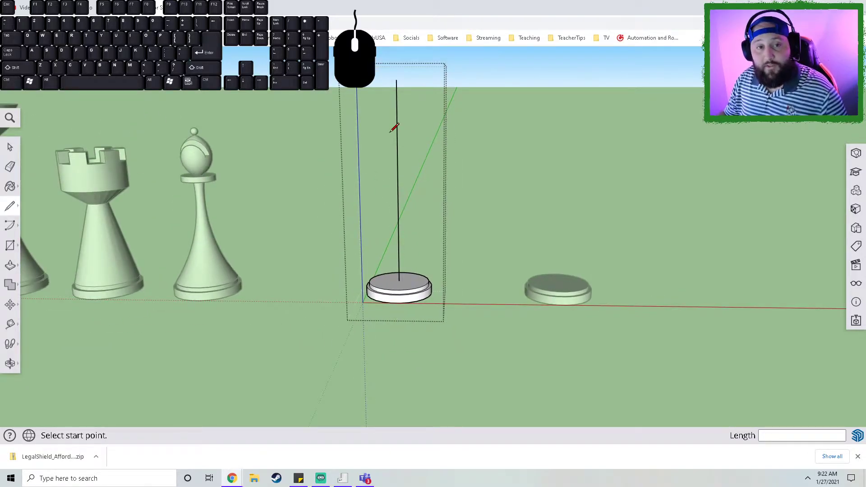
pyautogui.scroll(3, 406, 273)
pyautogui.click(391, 283)
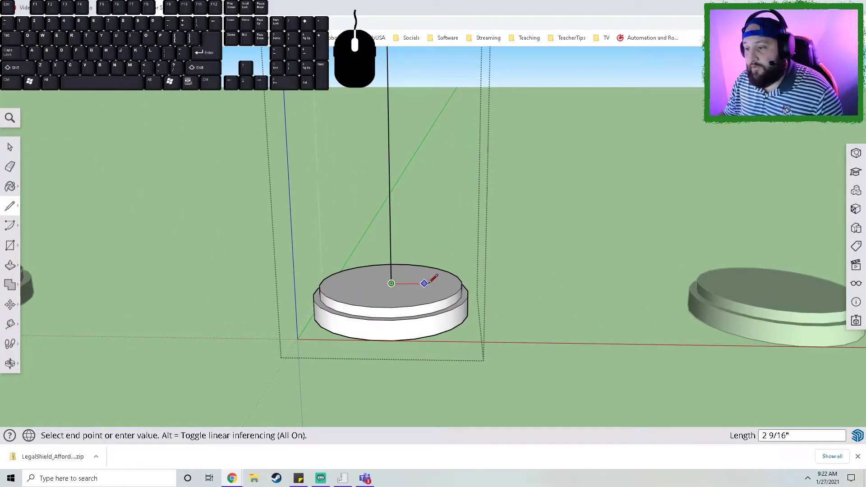
pyautogui.click(463, 282)
pyautogui.scroll(-1, 469, 82)
pyautogui.scroll(-3, 469, 82)
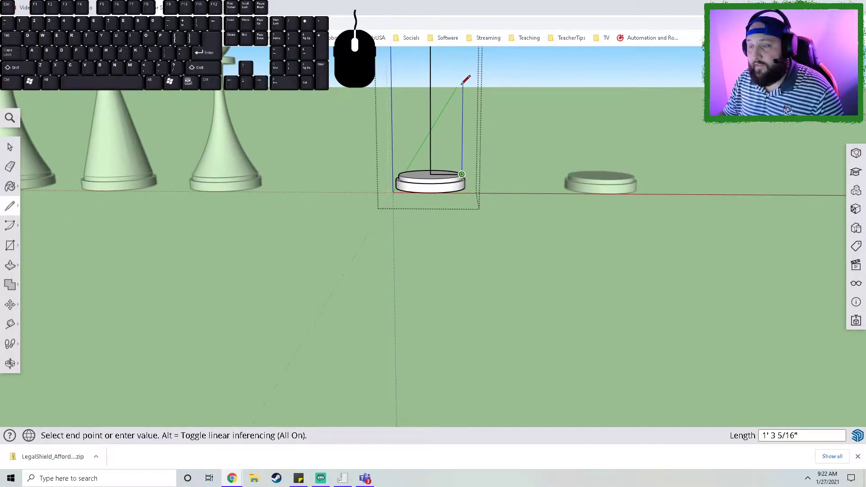
pyautogui.moveTo(466, 77)
pyautogui.mouseDown(button='middle')
pyautogui.moveTo(384, 251)
pyautogui.moveTo(379, 198)
pyautogui.mouseUp(button='middle')
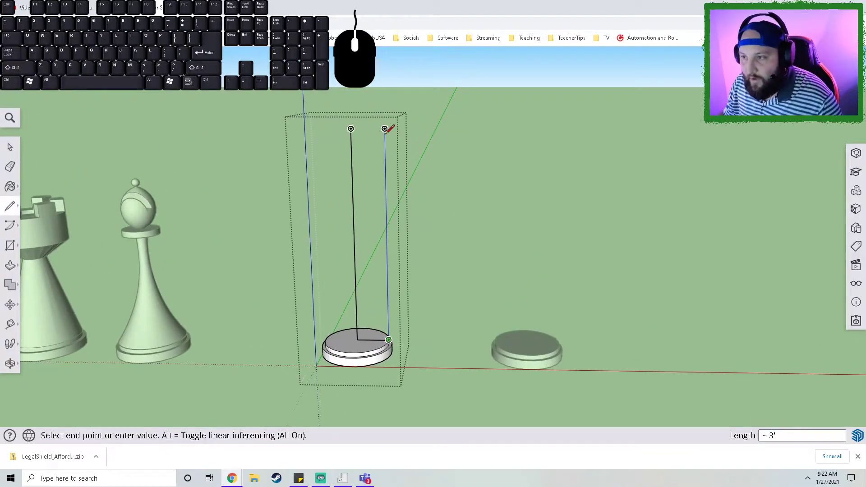
pyautogui.click(386, 121)
pyautogui.click(352, 129)
# - Draw an upright circle with a radius of about 7/8" centred on the tall rectangle's top corner above the base's centre
pyautogui.moveTo(375, 258); pyautogui.dragTo(367, 324, button='middle')
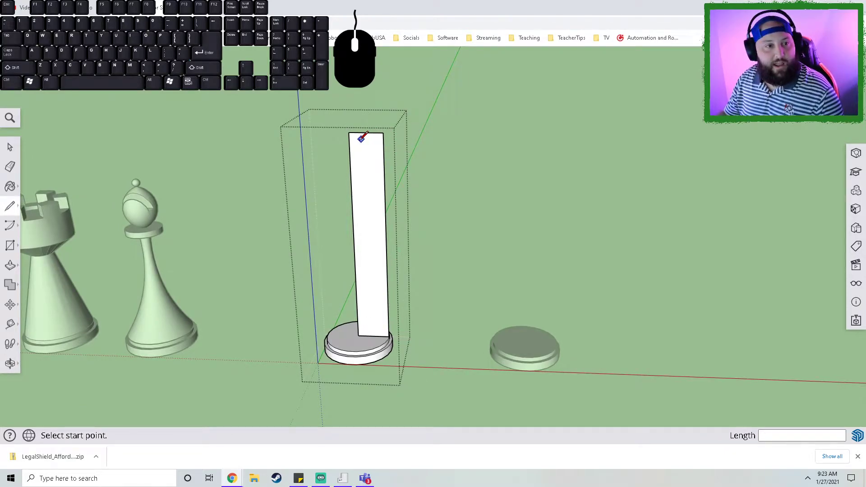
pyautogui.scroll(1, 292, 175)
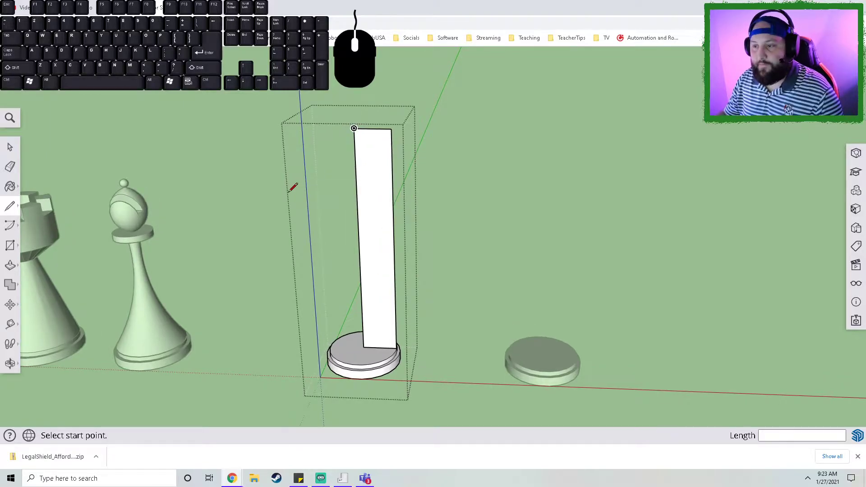
pyautogui.moveTo(302, 201)
pyautogui.keyDown('ctrl'); pyautogui.mouseDown(button='middle')
pyautogui.moveTo(313, 199)
pyautogui.moveTo(288, 204)
pyautogui.moveTo(315, 253)
pyautogui.moveTo(354, 224)
pyautogui.moveTo(325, 197)
pyautogui.moveTo(329, 247)
pyautogui.moveTo(554, 253)
pyautogui.moveTo(531, 204)
pyautogui.moveTo(556, 218)
pyautogui.moveTo(318, 266)
pyautogui.mouseUp(button='middle'); pyautogui.keyUp('ctrl')
pyautogui.scroll(2, 320, 266)
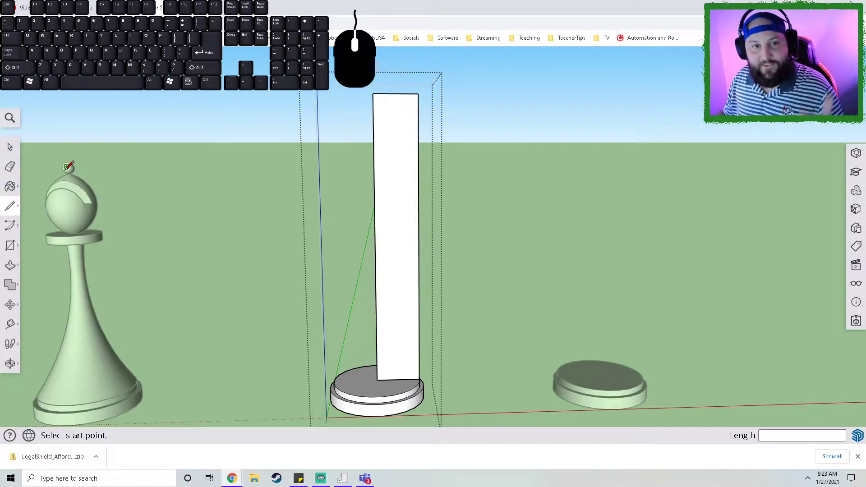
pyautogui.click(10, 248)
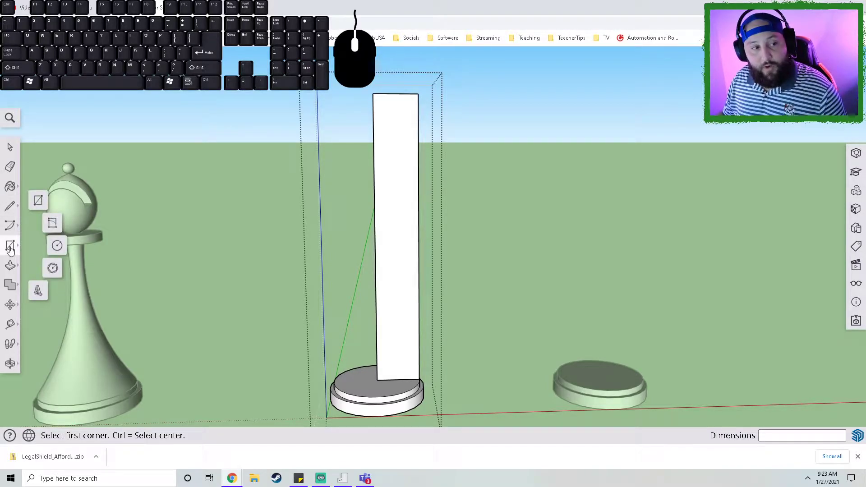
pyautogui.click(57, 245)
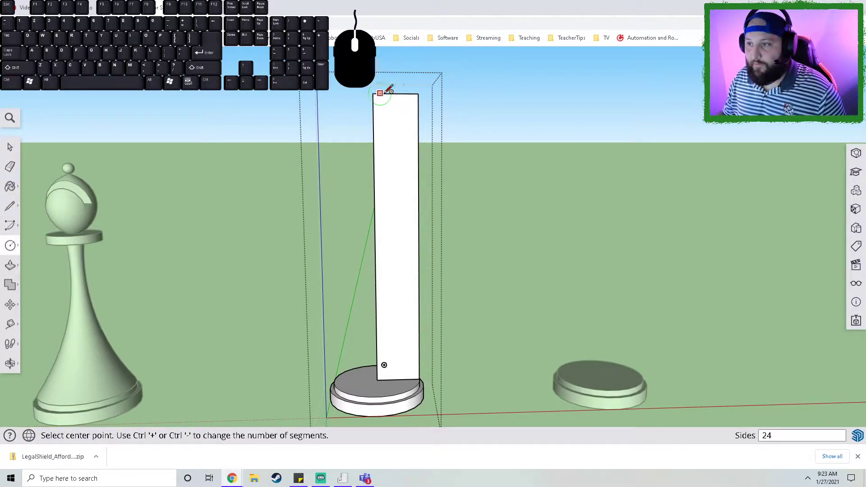
pyautogui.click(373, 93)
pyautogui.scroll(2, 373, 93)
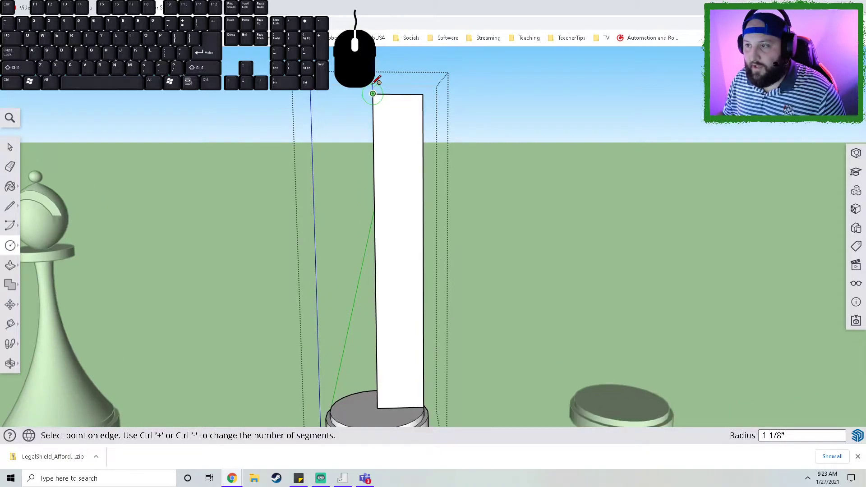
pyautogui.click(375, 85)
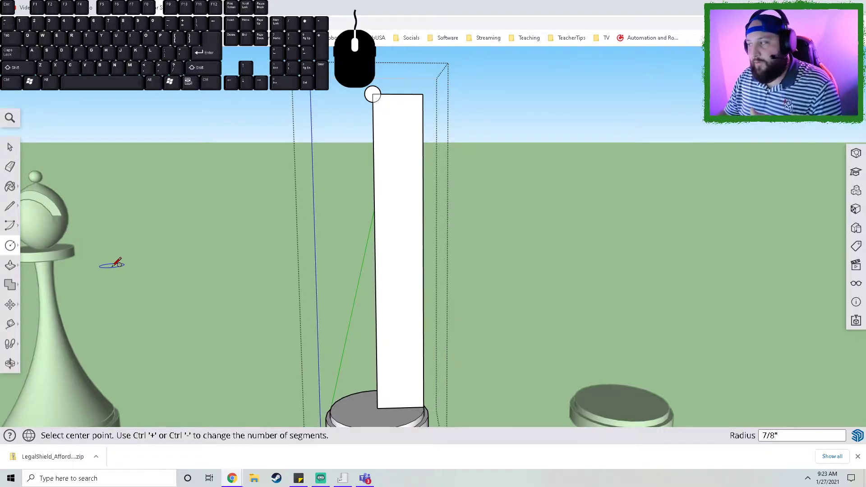
# - Draw a vertical line about 7/8" long from the circle's centre up to its top edge
pyautogui.click(12, 207)
pyautogui.scroll(5, 369, 96)
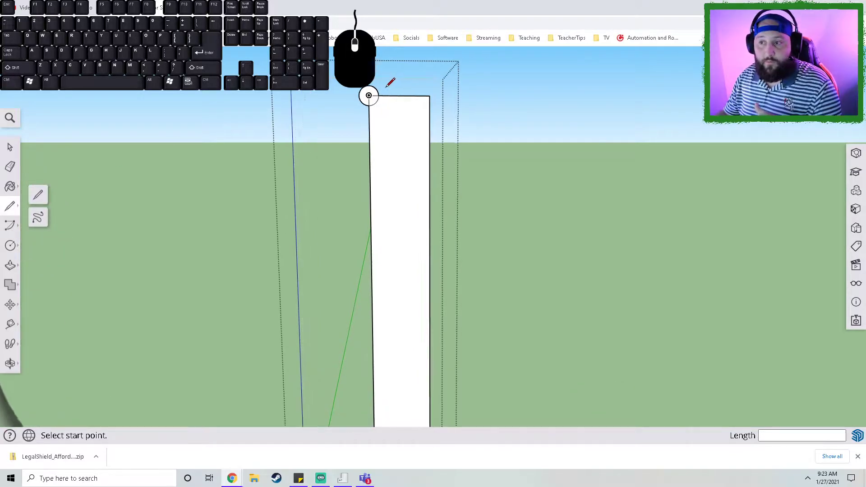
pyautogui.click(357, 110)
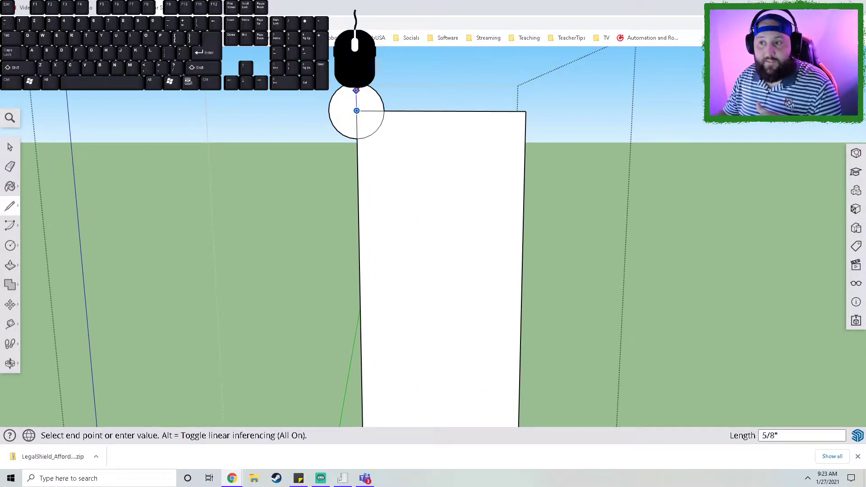
pyautogui.click(356, 87)
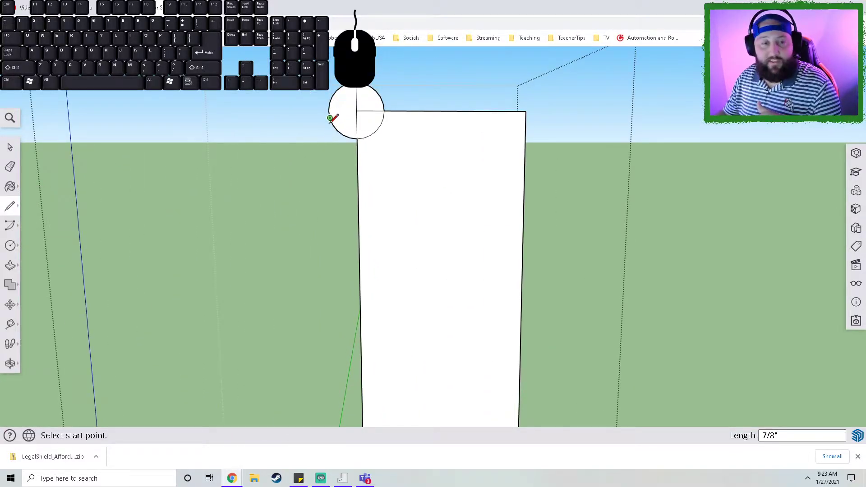
# - Draw a V-shaped notch from the circle's lower edge down into the rectangle and back up to its outer top corner
pyautogui.scroll(-3, 386, 162)
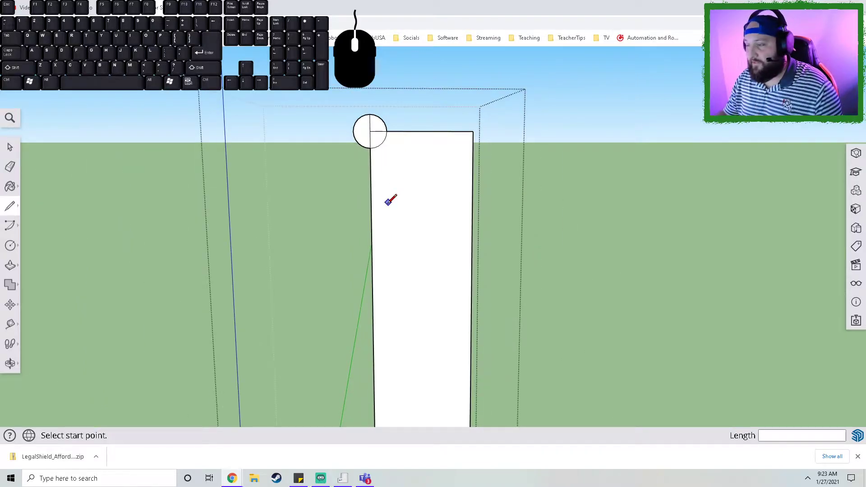
pyautogui.scroll(-1, 376, 169)
pyautogui.moveTo(383, 167)
pyautogui.mouseDown(button='middle')
pyautogui.moveTo(371, 139)
pyautogui.moveTo(338, 123)
pyautogui.mouseUp(button='middle')
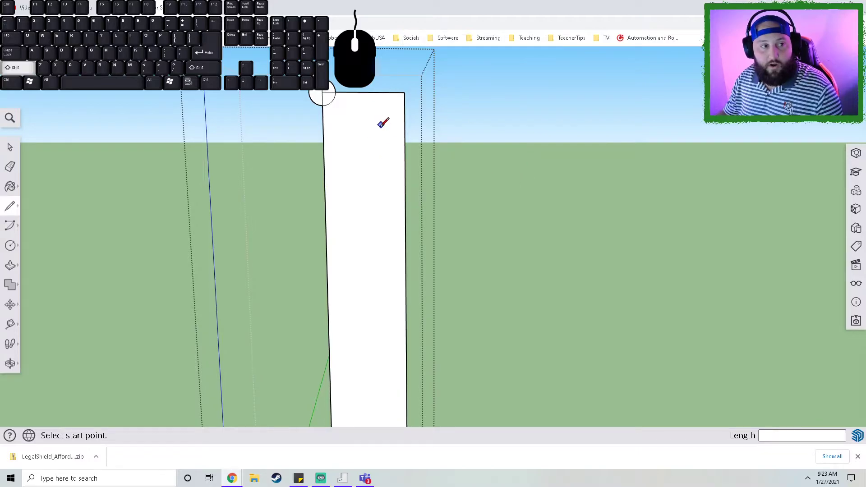
pyautogui.click(332, 101)
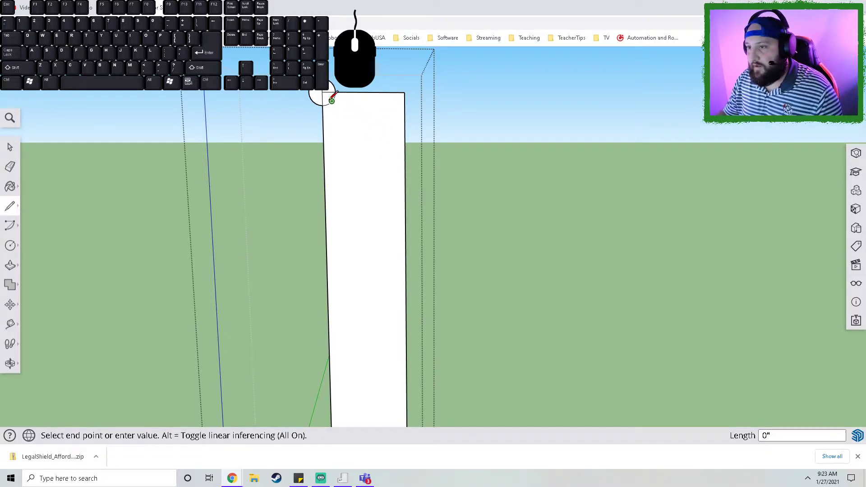
pyautogui.click(357, 134)
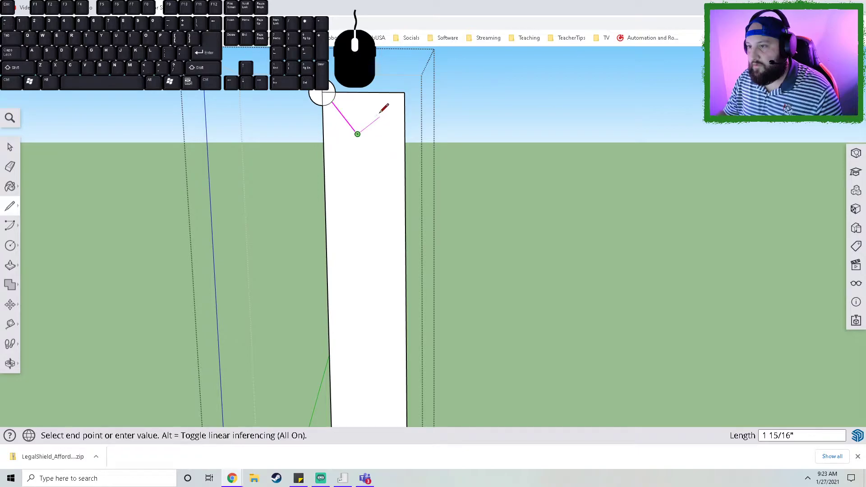
pyautogui.click(404, 93)
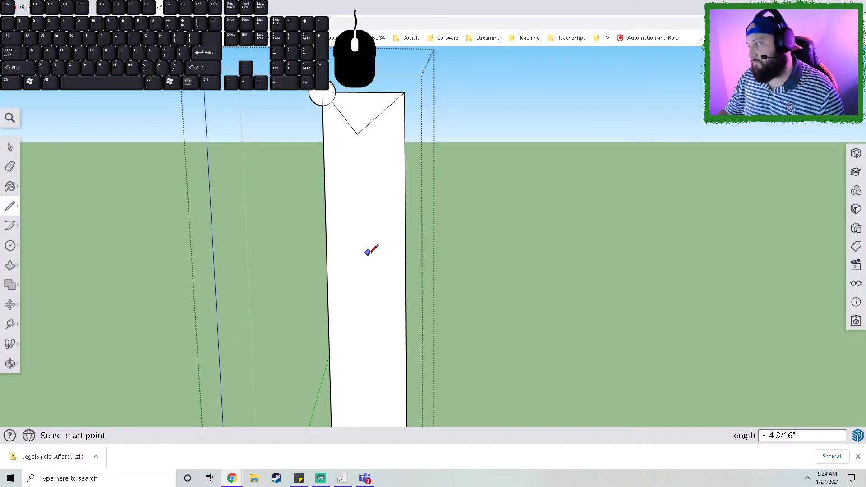
# - Draw an inward-sloping line down from the rectangle's outer edge below the notch, and a horizontal line about 2 13/16" long to the centre line
pyautogui.click(404, 157)
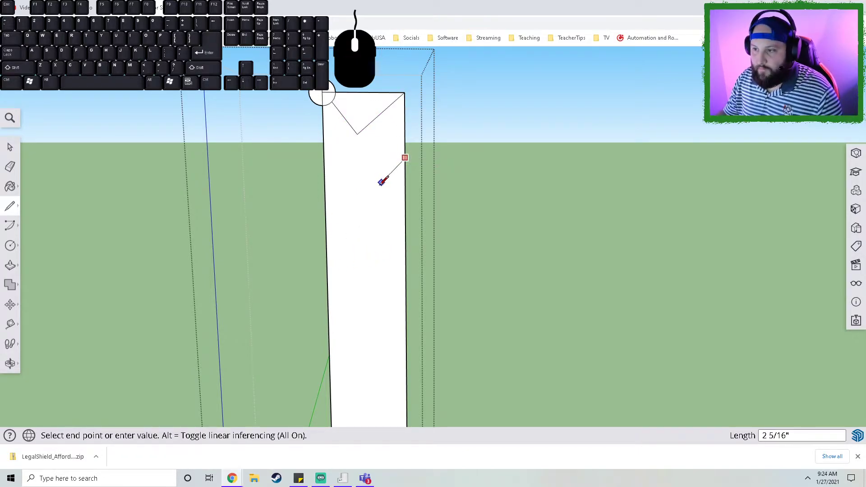
pyautogui.click(367, 194)
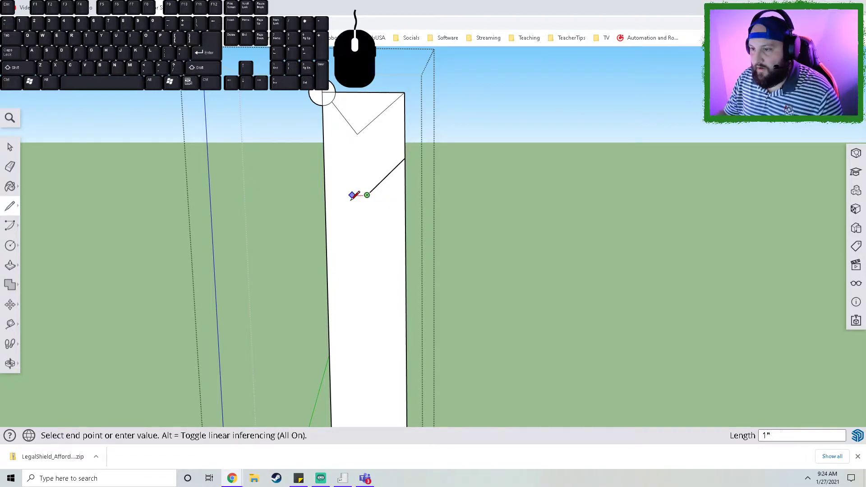
pyautogui.click(324, 195)
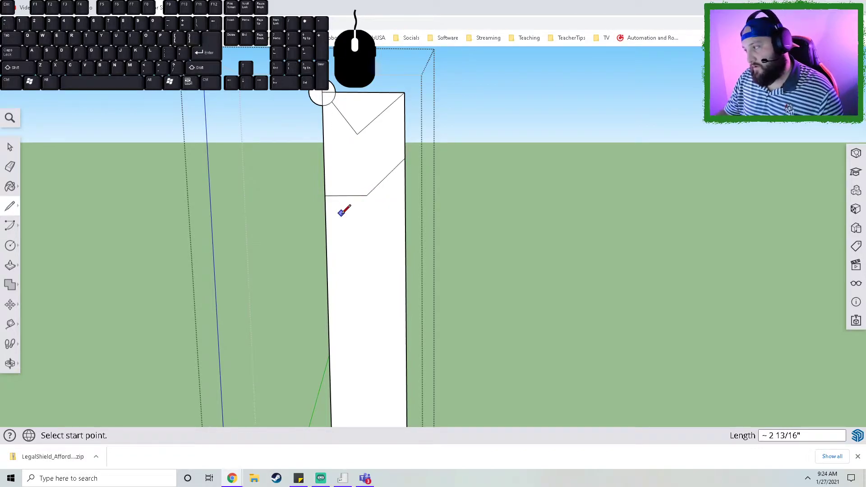
# - Outline the neck and collar with a short line down from the horizontal line's midpoint, a line out to the edge and a full-width line below
pyautogui.click(346, 195)
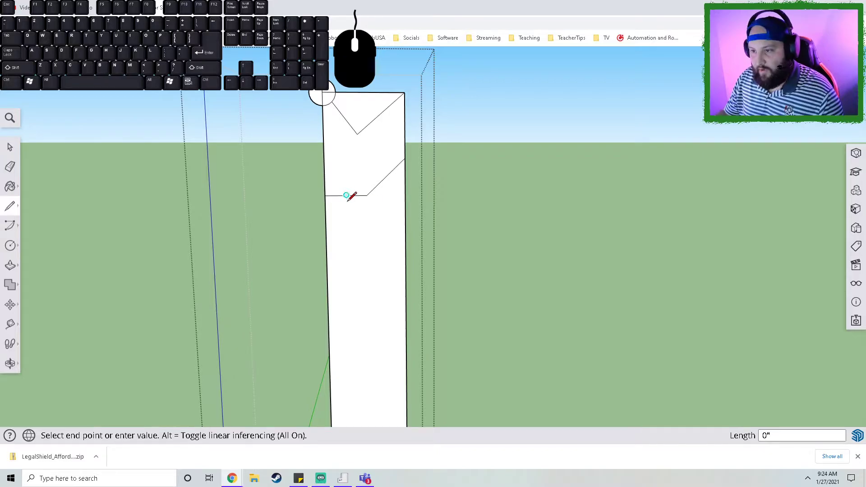
pyautogui.click(346, 211)
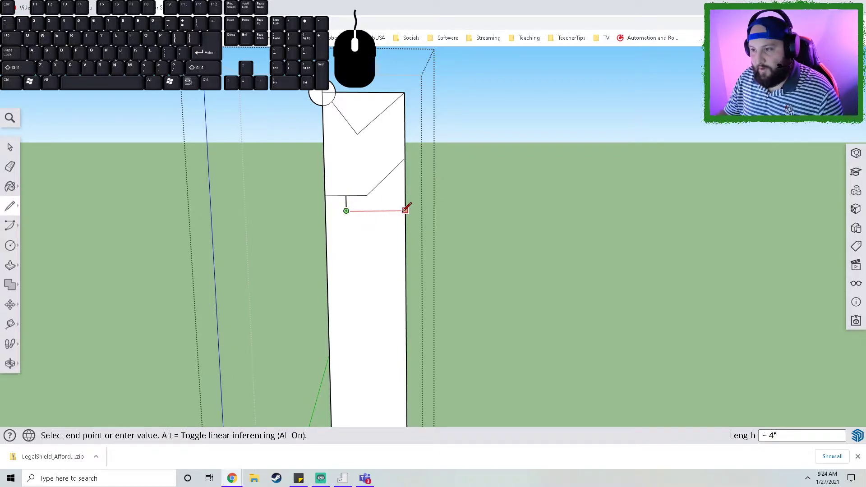
pyautogui.click(405, 211)
pyautogui.click(405, 234)
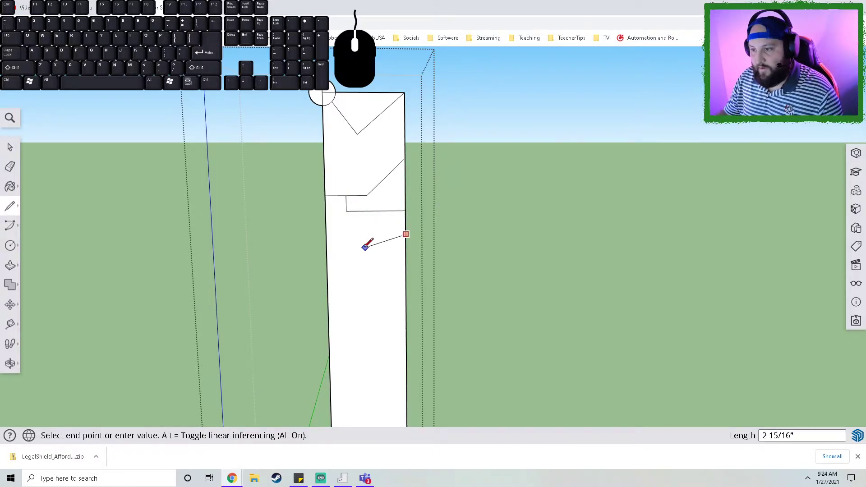
pyautogui.click(325, 234)
# - Draw a 2 Point Arc bulging about 2" inward from the collar's lower line, directly below the neck, to the rectangle's outer bottom corner
pyautogui.scroll(-5, 420, 219)
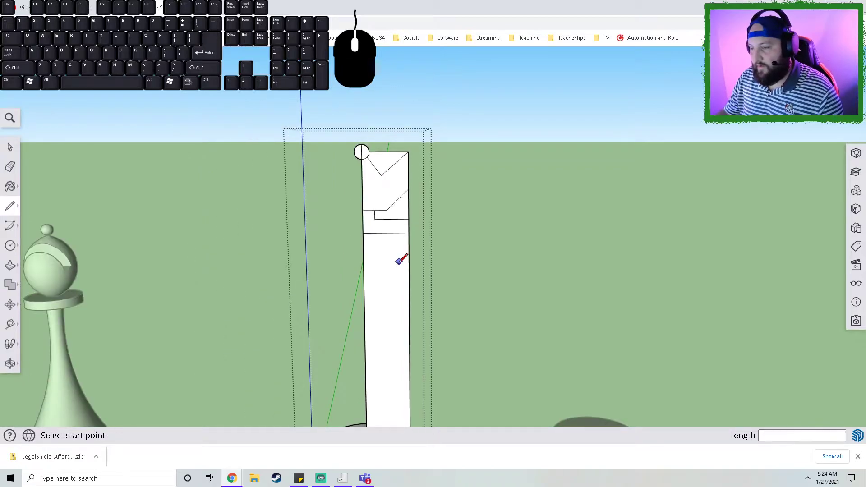
pyautogui.moveTo(406, 276); pyautogui.dragTo(385, 224, button='middle')
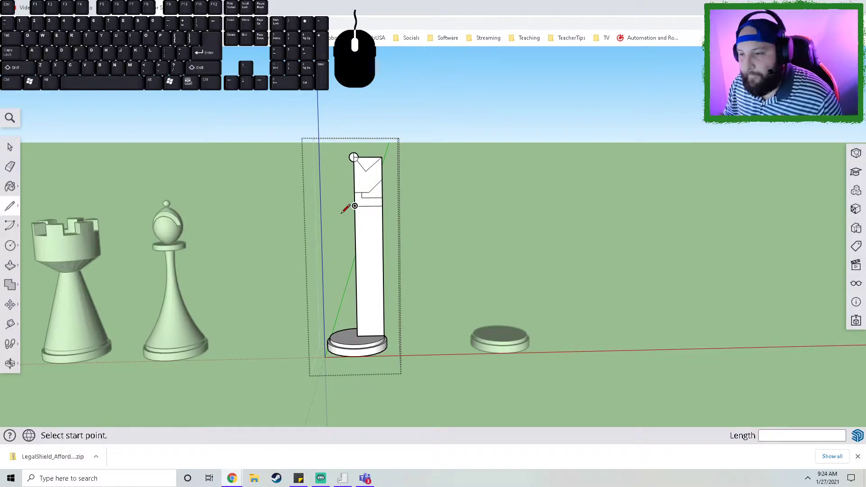
pyautogui.click(10, 225)
pyautogui.click(48, 216)
pyautogui.click(10, 149)
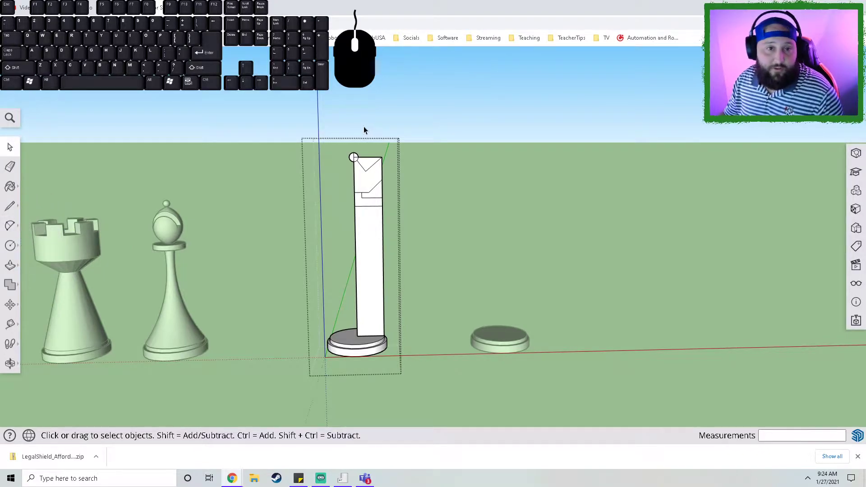
pyautogui.press('a')
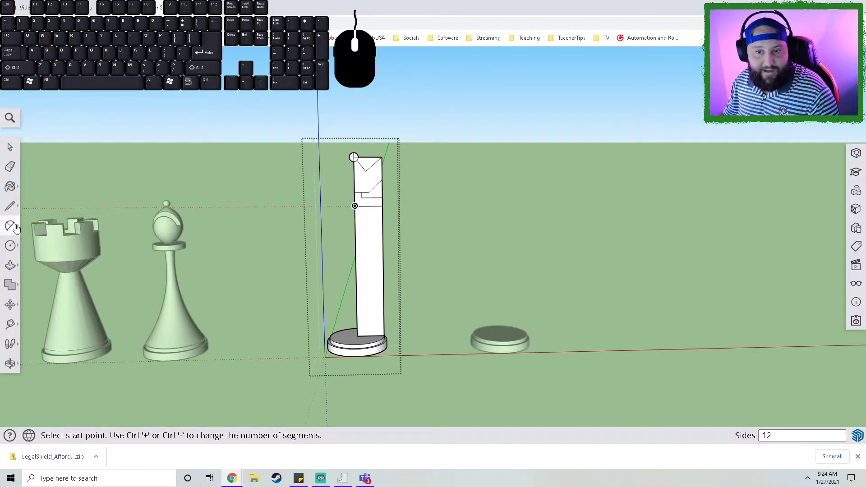
pyautogui.moveTo(17, 230)
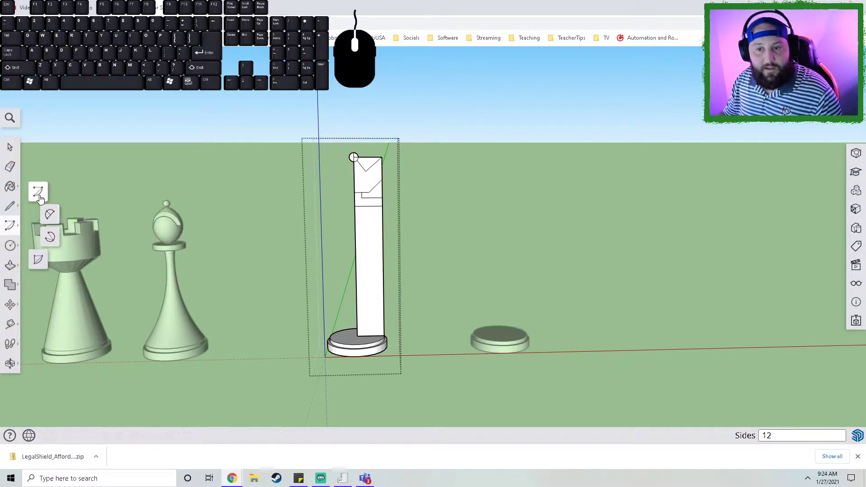
pyautogui.click(47, 216)
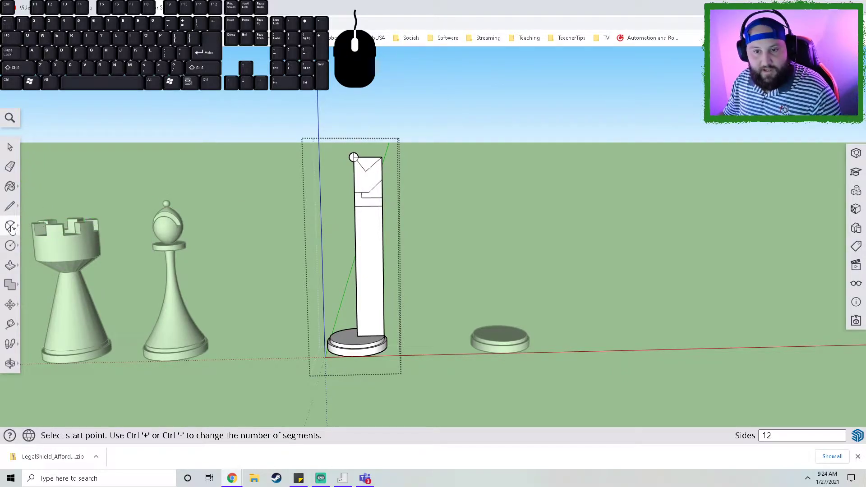
pyautogui.scroll(5, 404, 209)
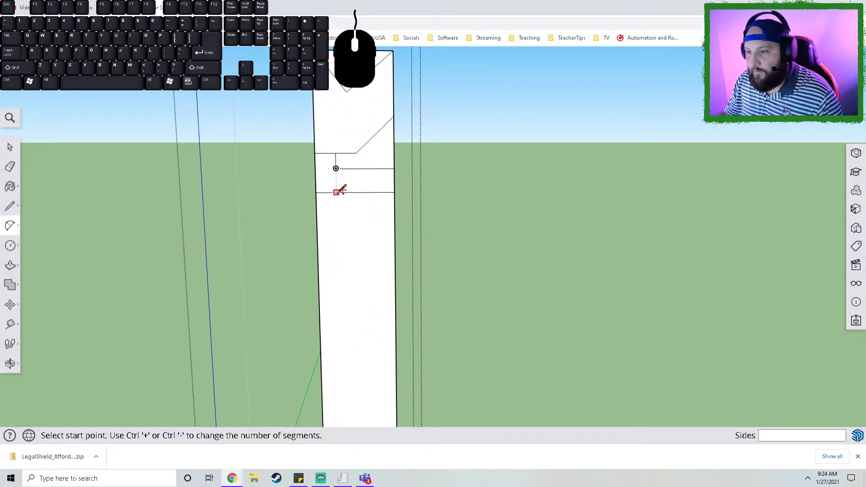
pyautogui.click(336, 192)
pyautogui.scroll(-5, 348, 298)
pyautogui.scroll(1, 348, 309)
pyautogui.keyDown('shift'); pyautogui.moveTo(349, 310); pyautogui.dragTo(315, 271, button='middle'); pyautogui.keyUp('shift')
pyautogui.scroll(3, 329, 317)
pyautogui.scroll(1, 329, 318)
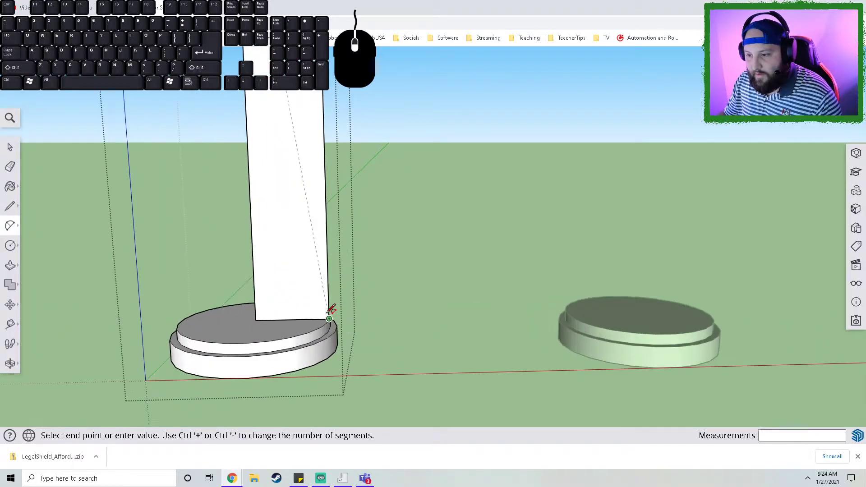
pyautogui.click(328, 317)
pyautogui.scroll(-2, 294, 254)
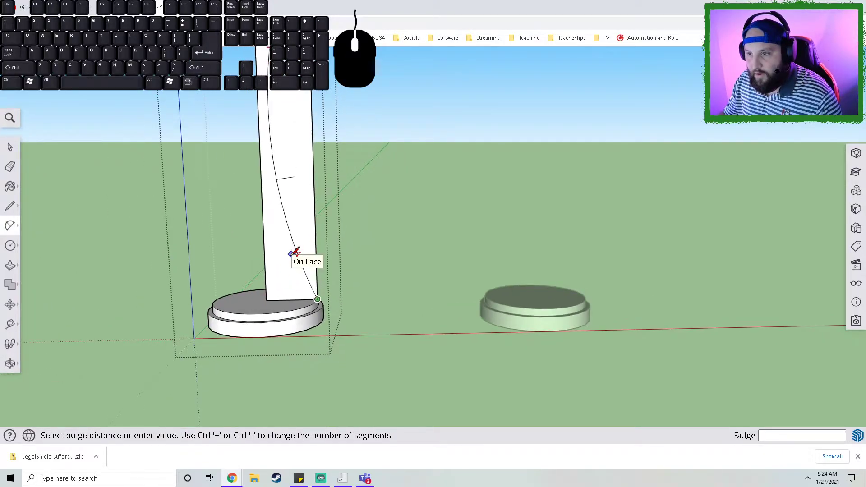
pyautogui.scroll(-2, 296, 251)
pyautogui.moveTo(296, 251); pyautogui.dragTo(300, 294, button='middle')
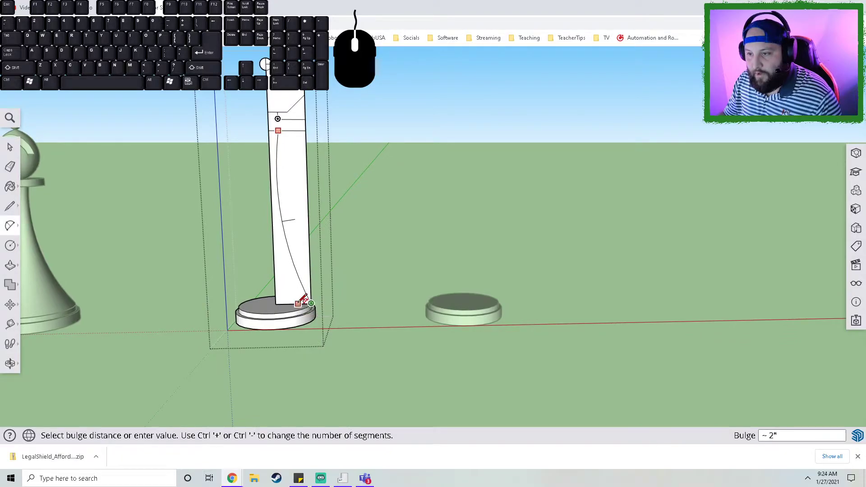
pyautogui.click(308, 300)
# - Erase the rectangle's top edge above the V notch and its outer edge beside the neck
pyautogui.moveTo(346, 138); pyautogui.dragTo(317, 194, button='middle')
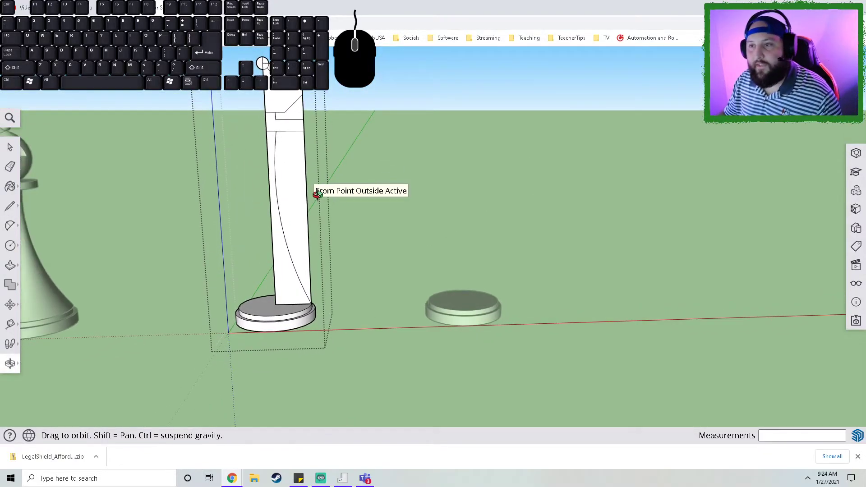
pyautogui.moveTo(350, 135); pyautogui.dragTo(405, 169, button='middle')
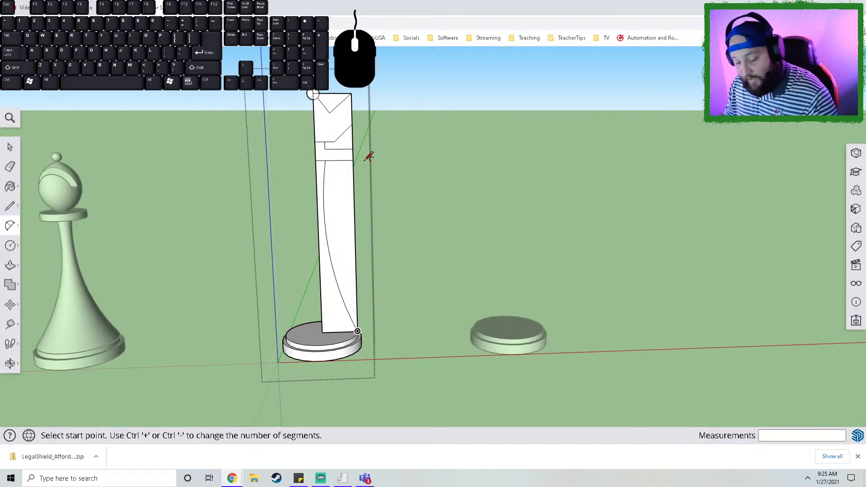
pyautogui.press('e')
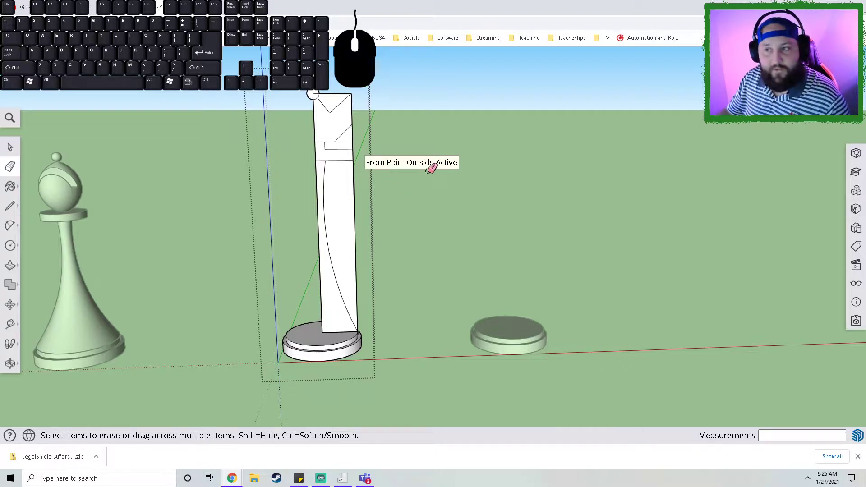
pyautogui.click(353, 128)
pyautogui.click(344, 93)
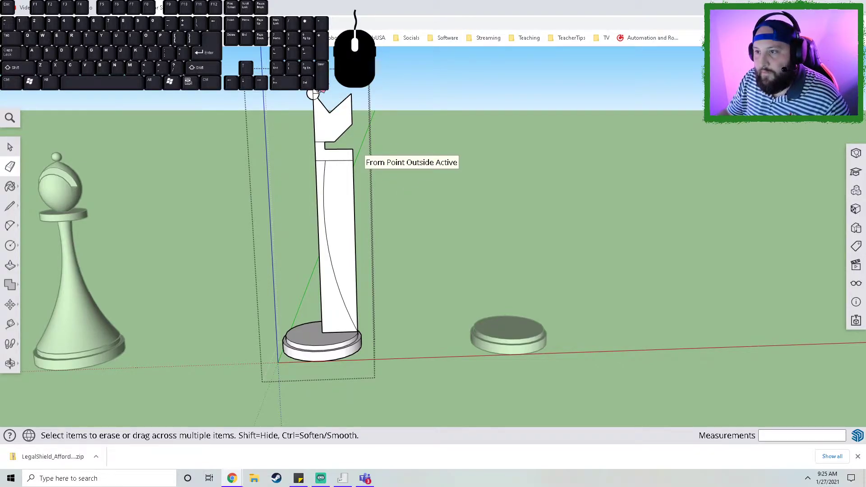
# - Erase the excess circle lines, the inner lines dividing the profile, and the rectangle's outer edge beside the arc
pyautogui.scroll(4, 313, 94)
pyautogui.click(318, 93)
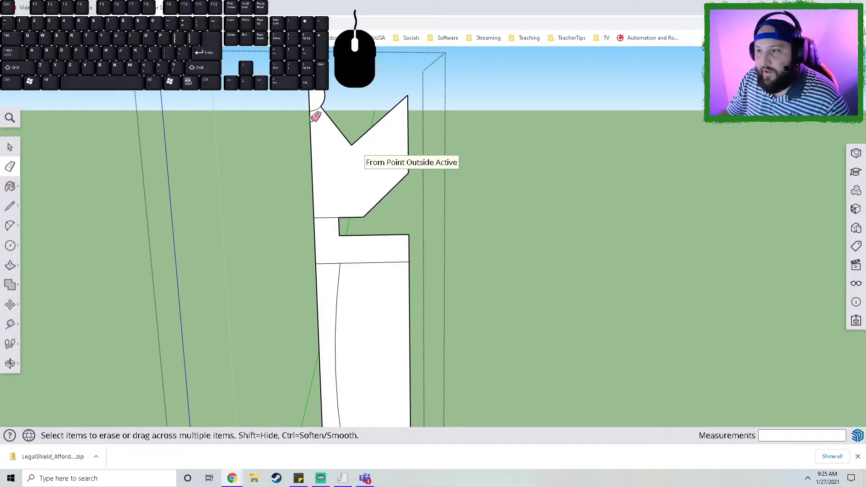
pyautogui.click(331, 218)
pyautogui.click(334, 263)
pyautogui.click(409, 280)
pyautogui.scroll(-3, 383, 320)
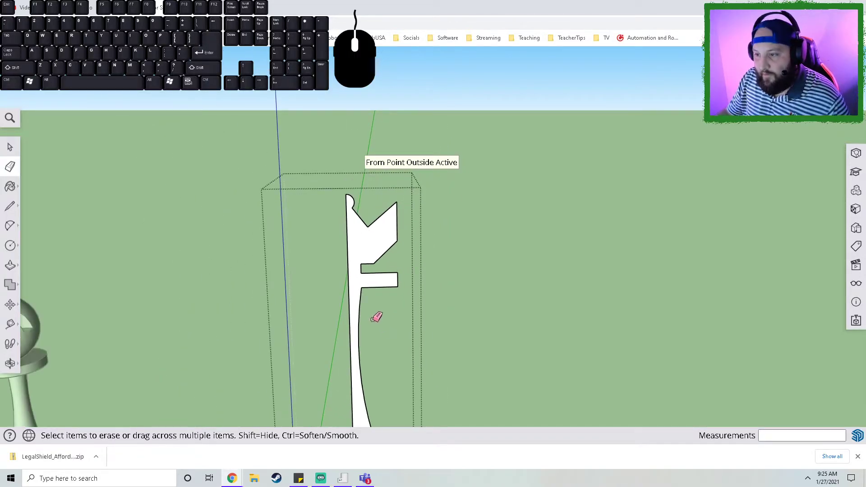
pyautogui.keyDown('shift'); pyautogui.moveTo(377, 321); pyautogui.dragTo(352, 194, button='middle'); pyautogui.keyUp('shift')
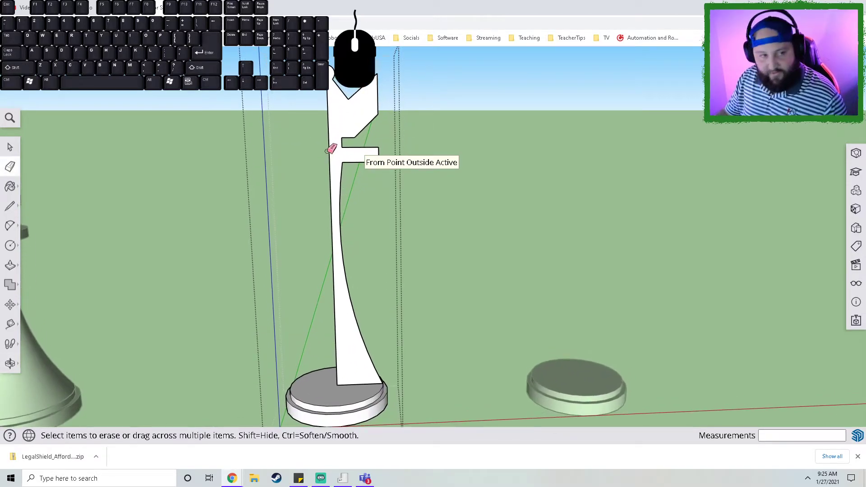
pyautogui.scroll(-3, 408, 179)
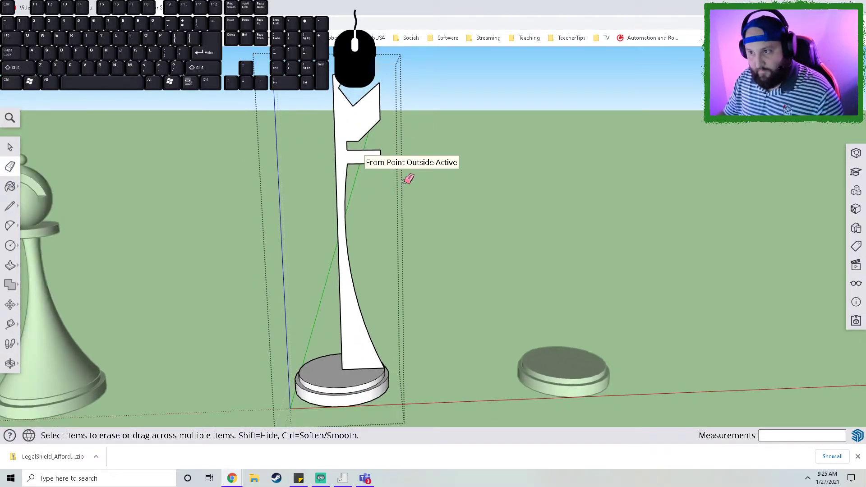
pyautogui.keyDown('shift'); pyautogui.moveTo(408, 179); pyautogui.dragTo(468, 210, button='middle'); pyautogui.keyUp('shift')
pyautogui.press('e')
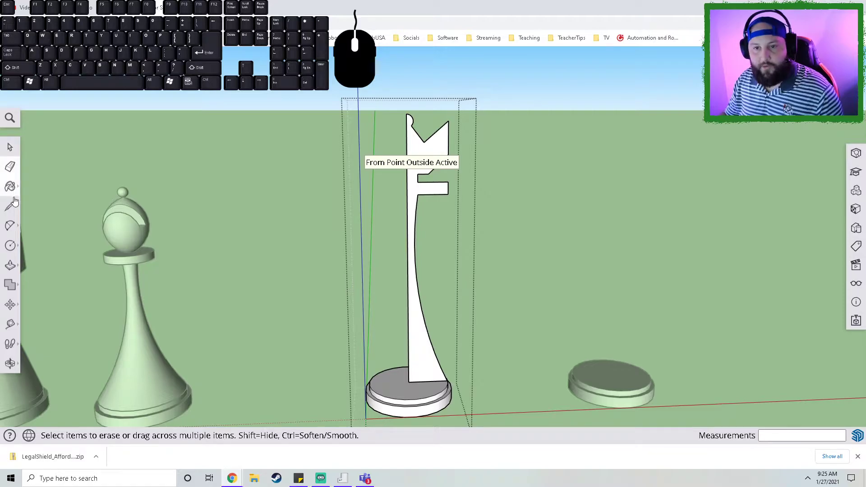
pyautogui.click(3, 266)
pyautogui.click(40, 266)
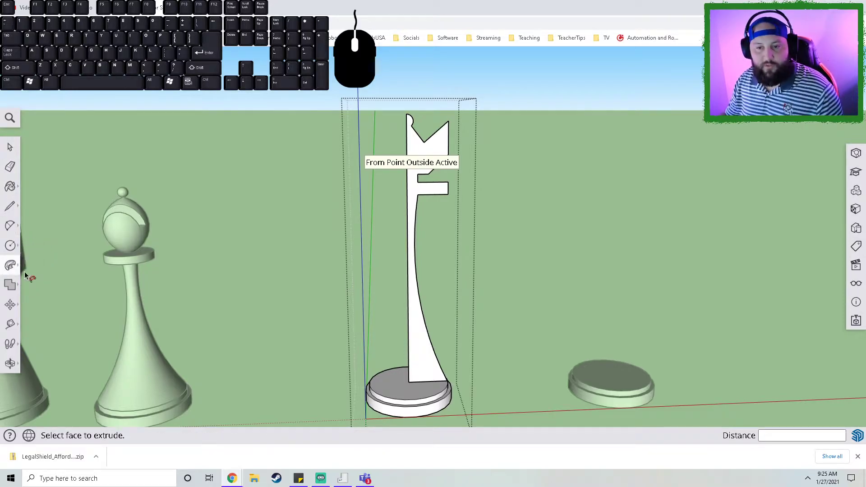
pyautogui.click(6, 149)
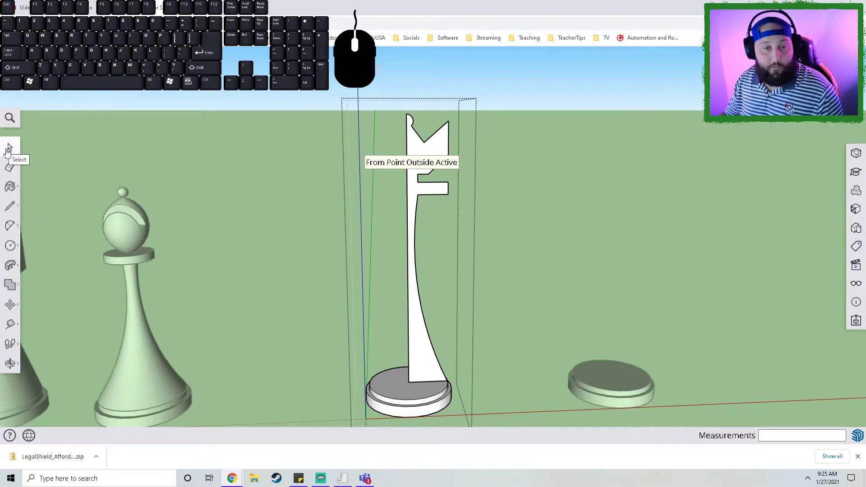
# - Open the crowned piece's group for editing and select only the round outline of the base's top face, excluding the face
pyautogui.click(394, 397)
pyautogui.moveTo(434, 369)
pyautogui.mouseDown(button='middle')
pyautogui.moveTo(356, 302)
pyautogui.moveTo(382, 301)
pyautogui.moveTo(266, 110)
pyautogui.moveTo(279, 135)
pyautogui.mouseUp(button='middle')
pyautogui.moveTo(361, 288); pyautogui.dragTo(407, 307, button='middle')
pyautogui.click(408, 311)
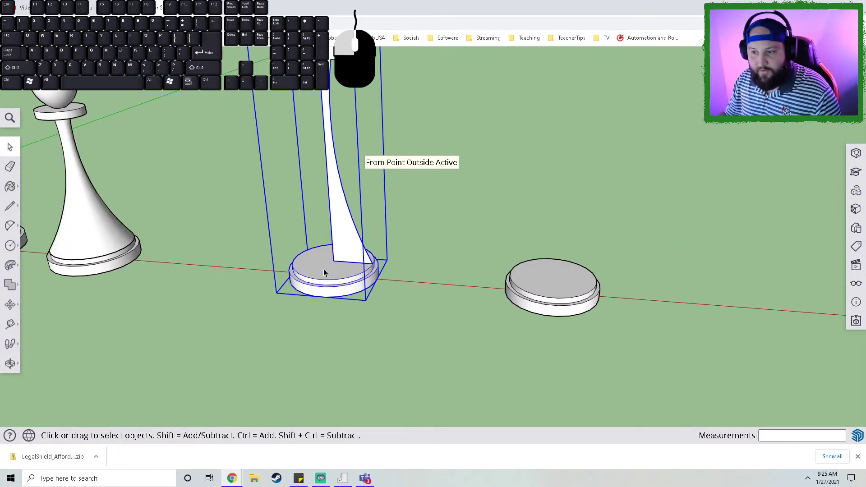
pyautogui.doubleClick(323, 270)
pyautogui.click(315, 268)
pyautogui.click(315, 267)
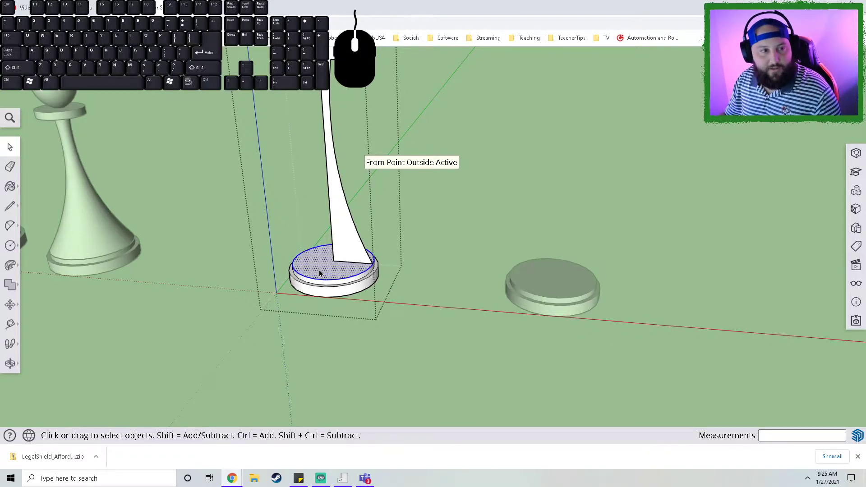
pyautogui.scroll(3, 319, 273)
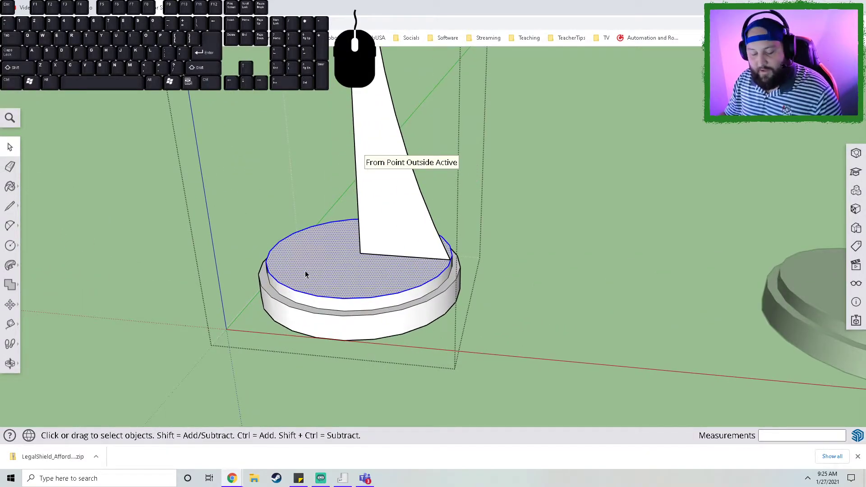
pyautogui.keyDown('ctrl'); pyautogui.keyDown('shift'); pyautogui.click(324, 272); pyautogui.keyUp('shift'); pyautogui.keyUp('ctrl')
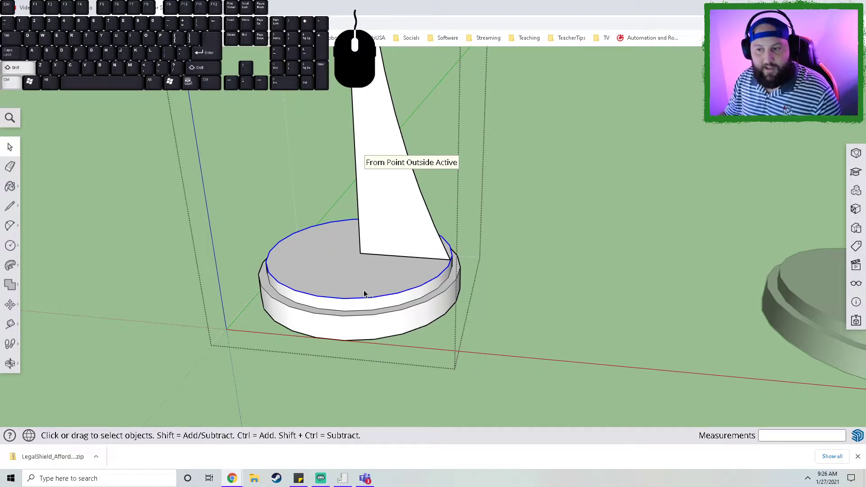
# - Revolve the crowned half profile around the selected base outline with Follow Me
pyautogui.scroll(-6, 319, 268)
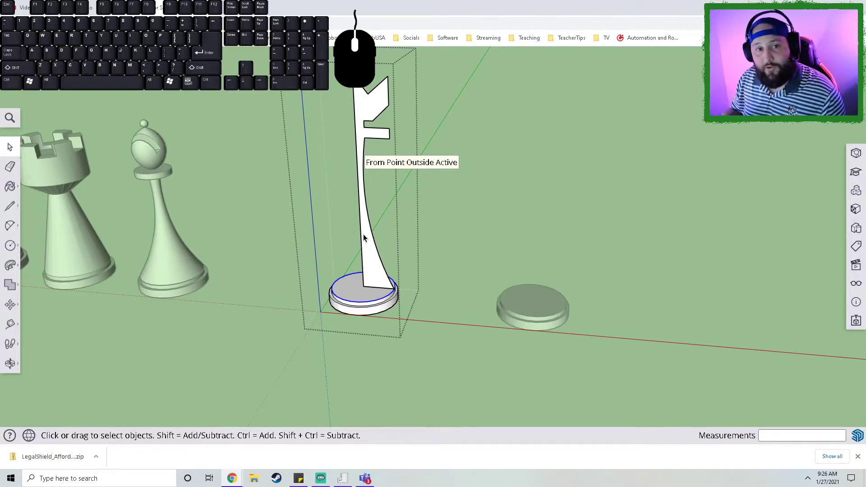
pyautogui.click(10, 265)
pyautogui.click(381, 98)
pyautogui.moveTo(379, 174); pyautogui.dragTo(79, 186, button='middle')
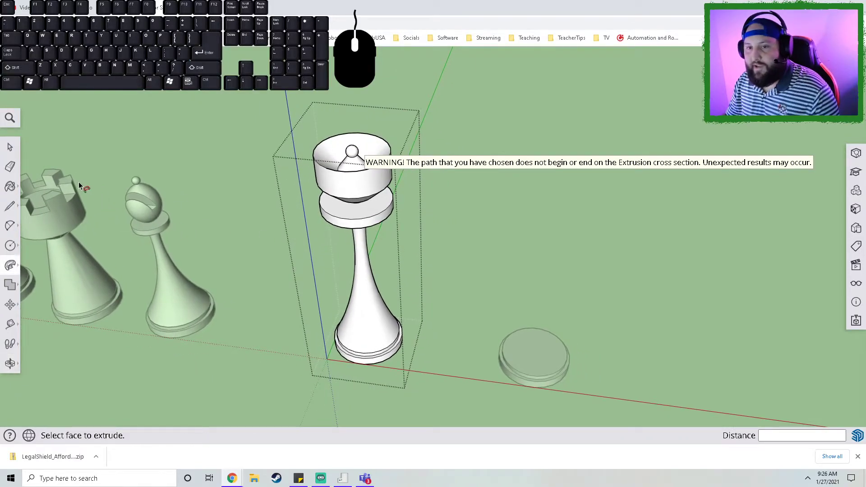
# - Close the crowned piece's group and try to dismiss the Follow Me path warning
pyautogui.click(16, 145)
pyautogui.click(464, 231)
pyautogui.click(489, 199)
pyautogui.moveTo(537, 163); pyautogui.dragTo(342, 239, button='middle')
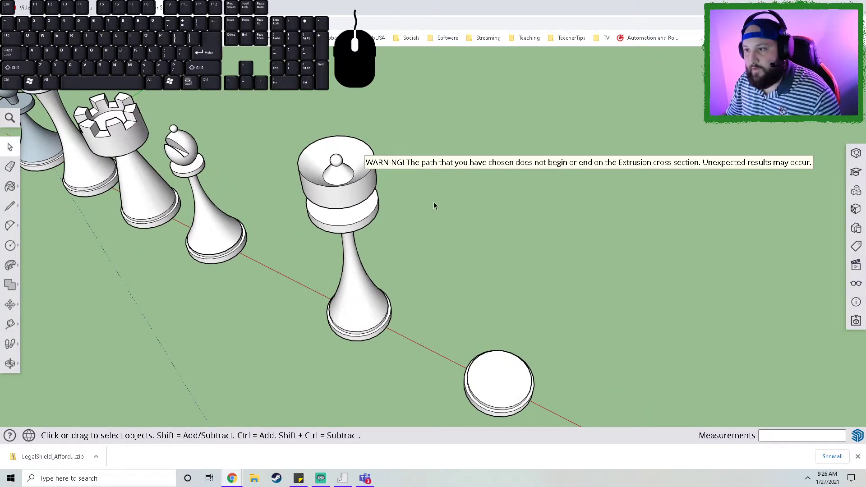
pyautogui.click(768, 161)
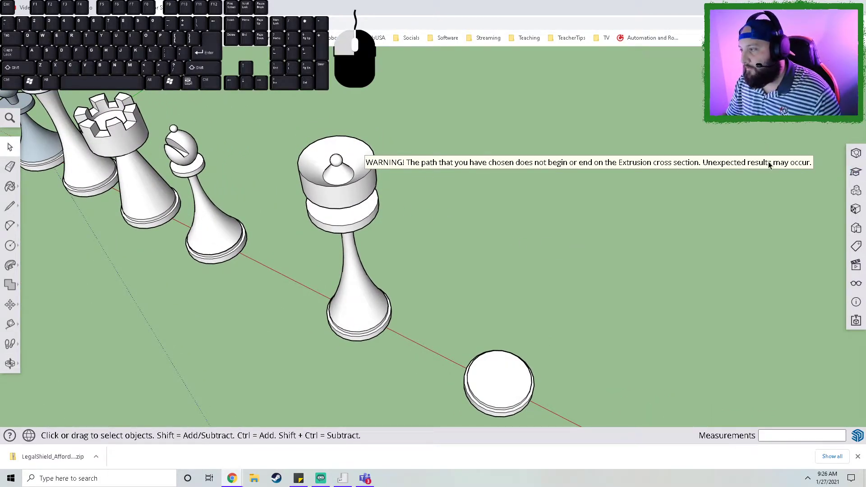
# - Undo the closing of the group and the Follow Me revolve of the half profile
pyautogui.hotkey('ctrl', 'z')
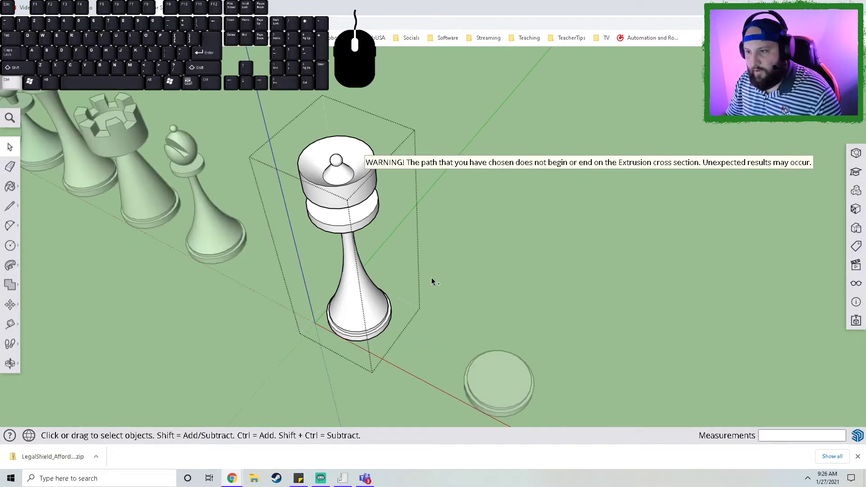
pyautogui.hotkey('ctrl', 'z')
pyautogui.moveTo(399, 276); pyautogui.dragTo(408, 227, button='middle')
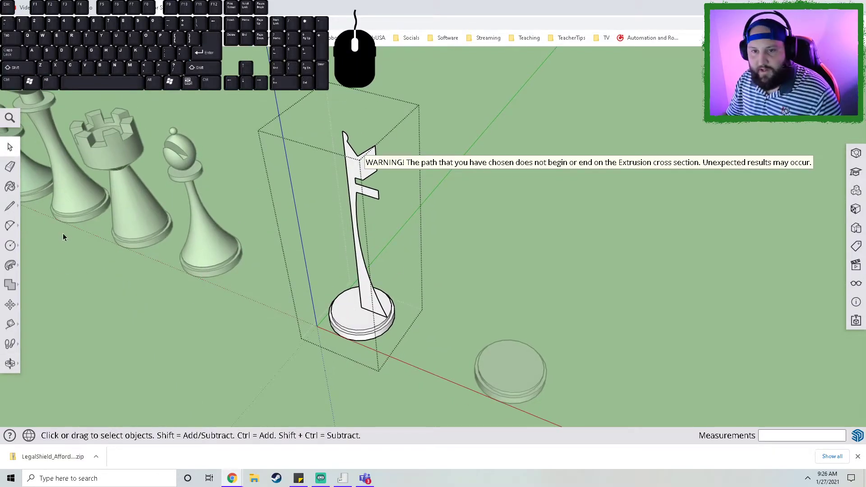
# - Revolve the half profile with Follow Me along only the base's top outline, and close the crowned piece's group
pyautogui.doubleClick(349, 321)
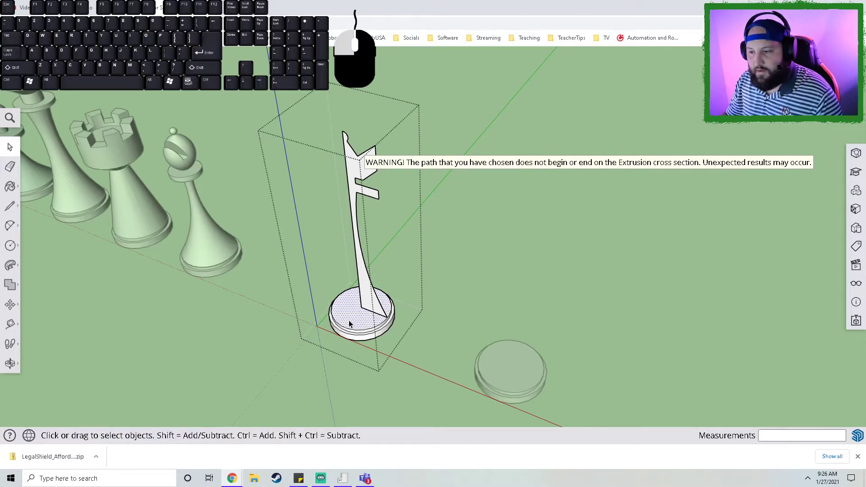
pyautogui.keyDown('ctrl'); pyautogui.keyDown('shift'); pyautogui.click(349, 321); pyautogui.keyUp('shift'); pyautogui.keyUp('ctrl')
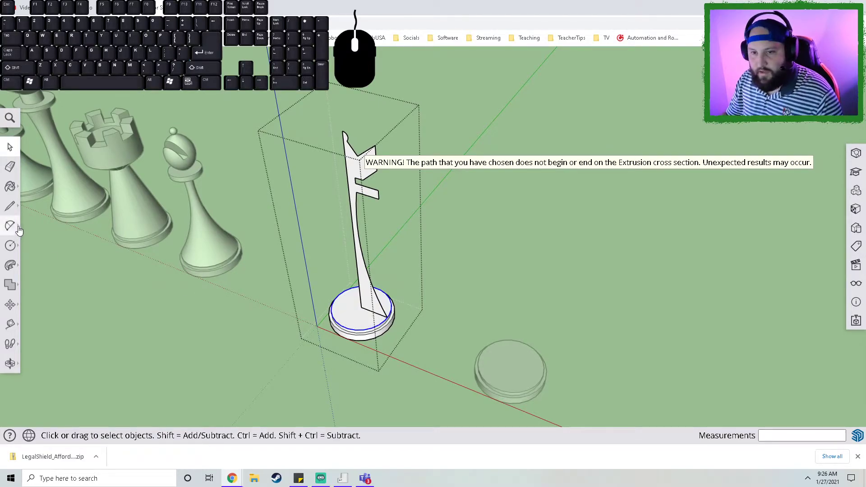
pyautogui.click(10, 265)
pyautogui.click(357, 175)
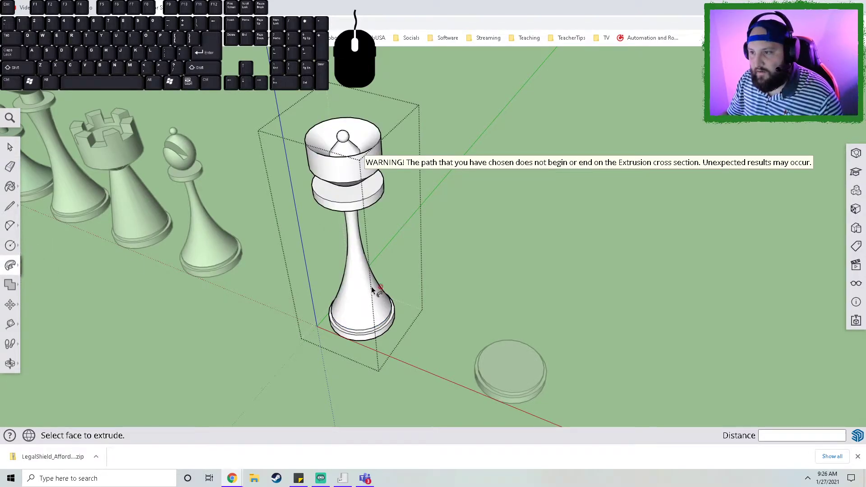
pyautogui.moveTo(549, 174); pyautogui.dragTo(452, 188, button='middle')
pyautogui.moveTo(337, 203); pyautogui.dragTo(318, 242, button='middle')
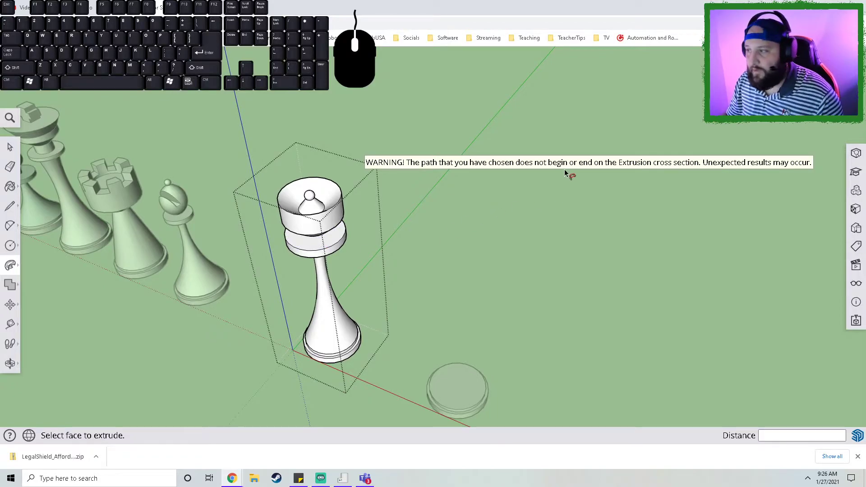
pyautogui.moveTo(266, 270); pyautogui.dragTo(506, 164, button='middle')
pyautogui.moveTo(560, 212); pyautogui.dragTo(474, 251, button='middle')
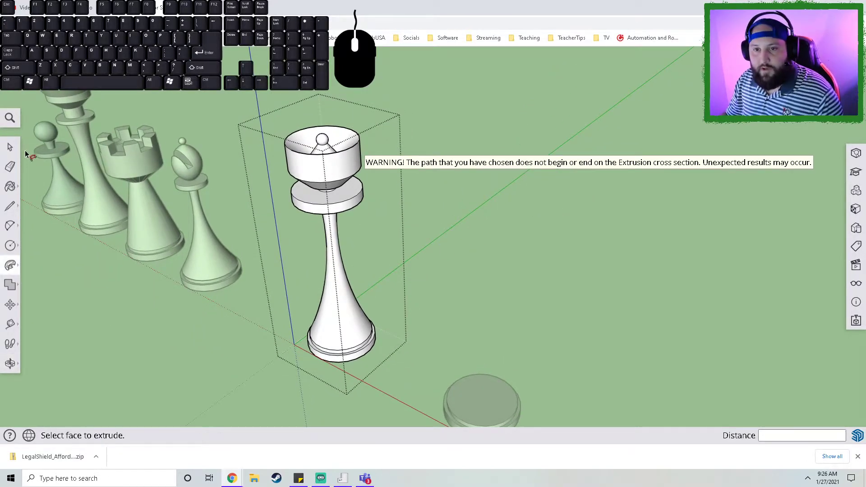
pyautogui.click(10, 147)
pyautogui.click(424, 207)
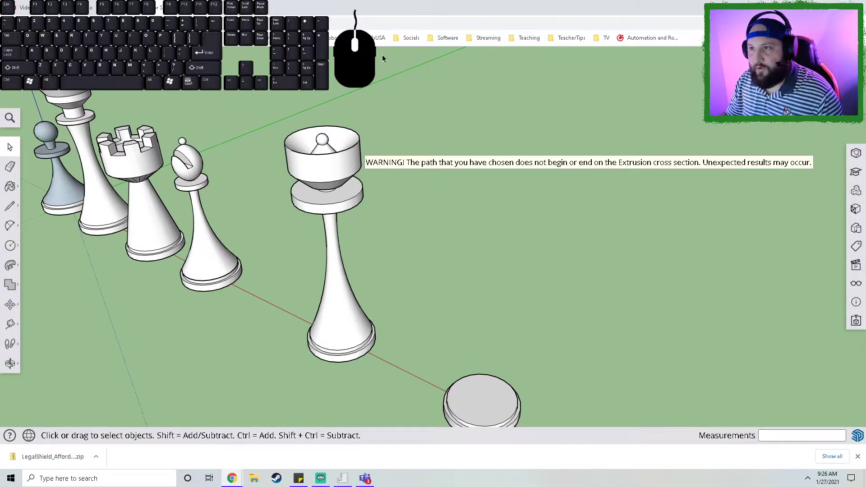
# - Cancel leaving the page and save the chess model
pyautogui.click(446, 38)
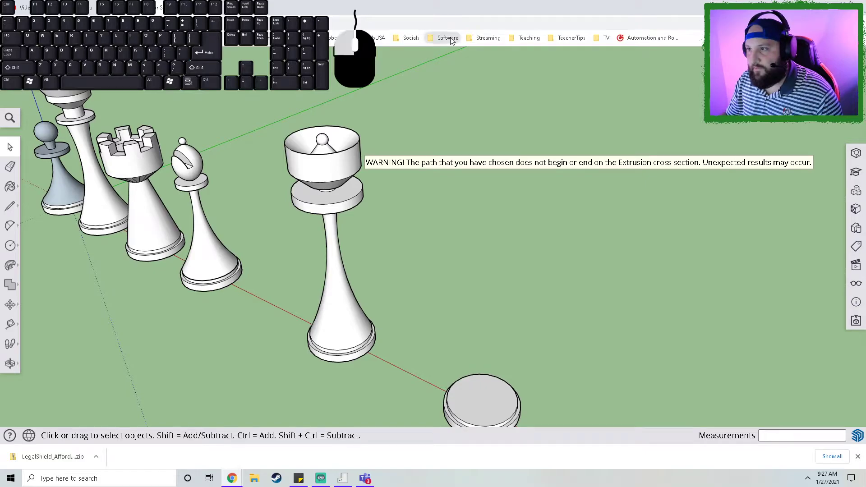
pyautogui.click(467, 48)
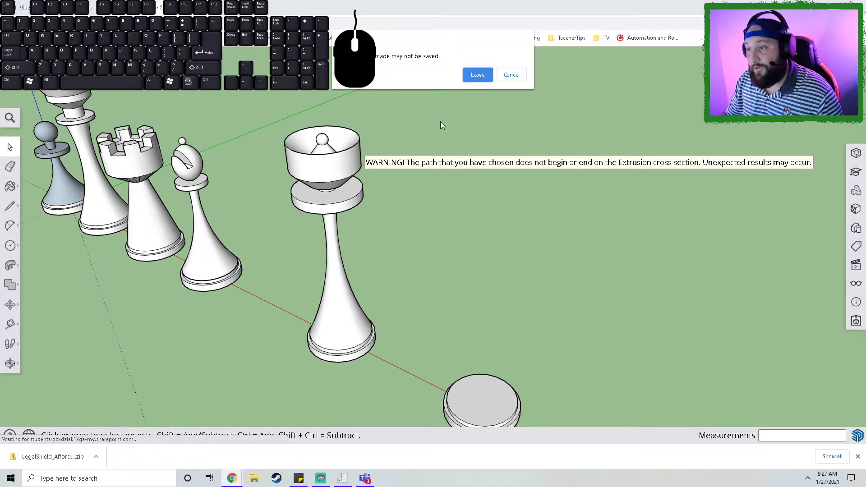
pyautogui.click(502, 79)
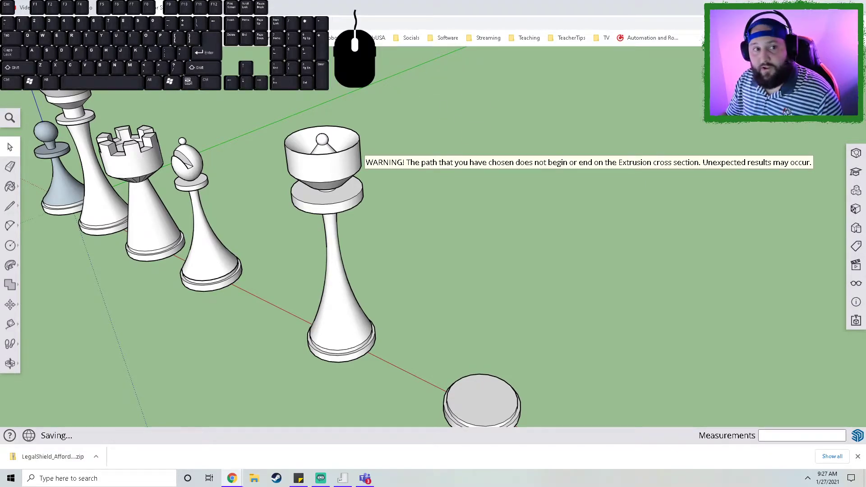
# - Reload the page and reopen Pawn - Chess Piece.skp from the recent files
pyautogui.click(444, 37)
pyautogui.click(446, 57)
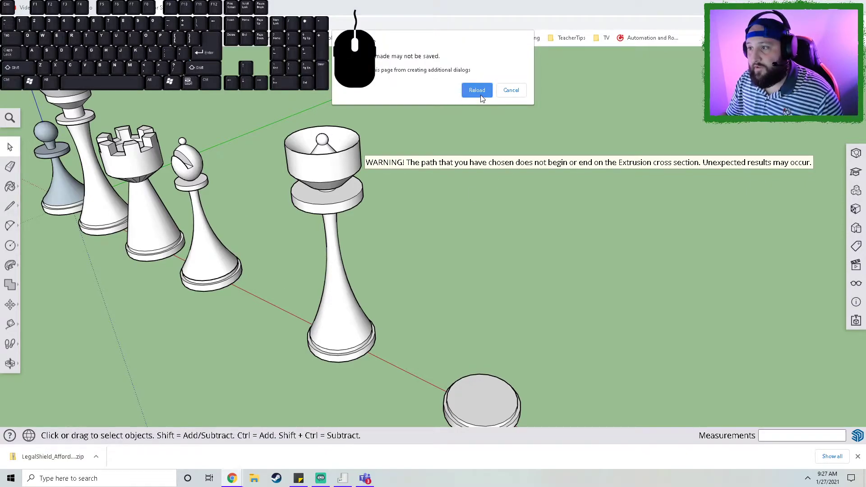
pyautogui.click(480, 91)
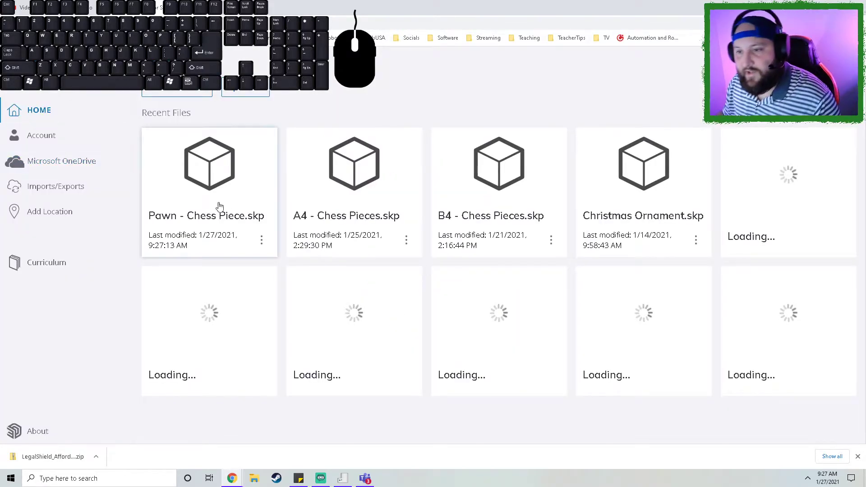
pyautogui.click(232, 217)
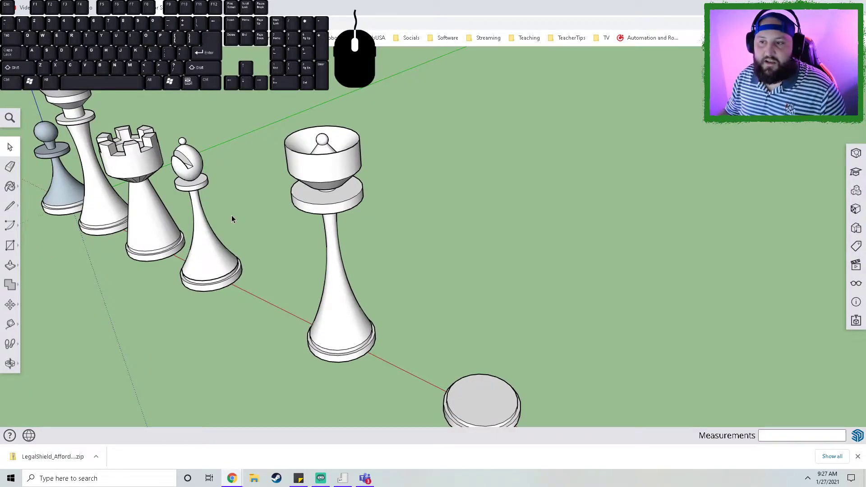
# - Open the crowned piece's group for editing and select the crown's outer cylindrical face
pyautogui.click(327, 189)
pyautogui.keyDown('shift'); pyautogui.moveTo(328, 189); pyautogui.dragTo(402, 211, button='middle'); pyautogui.keyUp('shift')
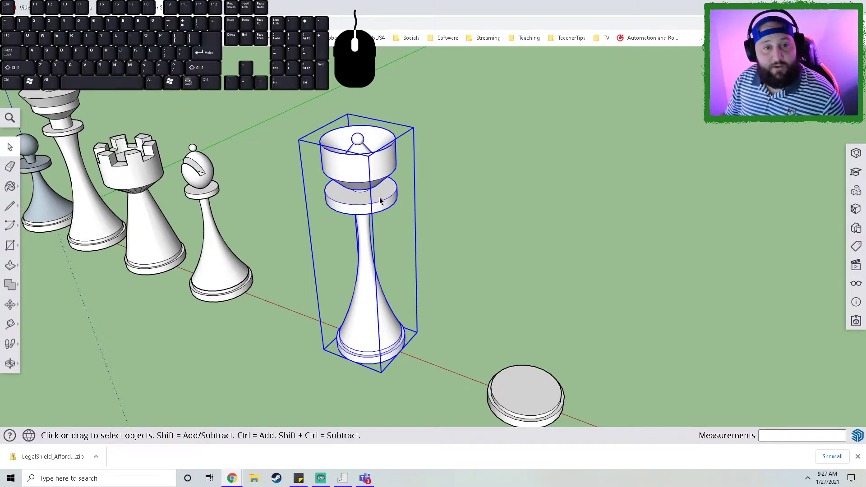
pyautogui.doubleClick(358, 166)
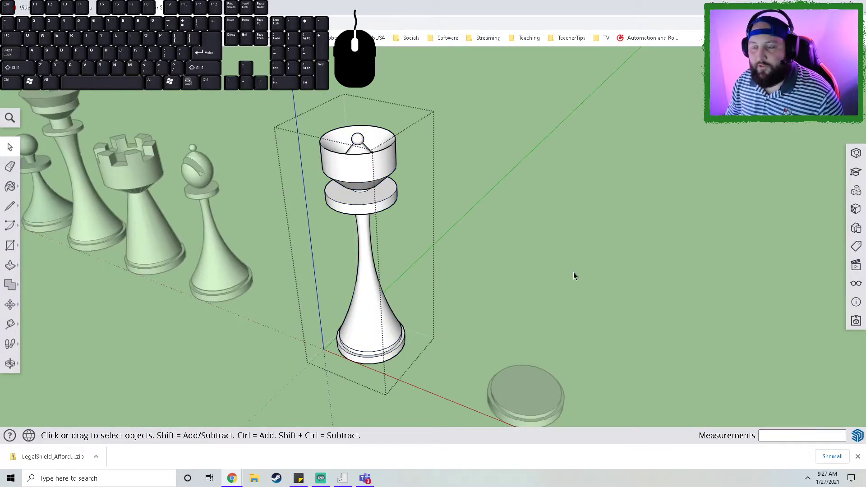
pyautogui.click(367, 171)
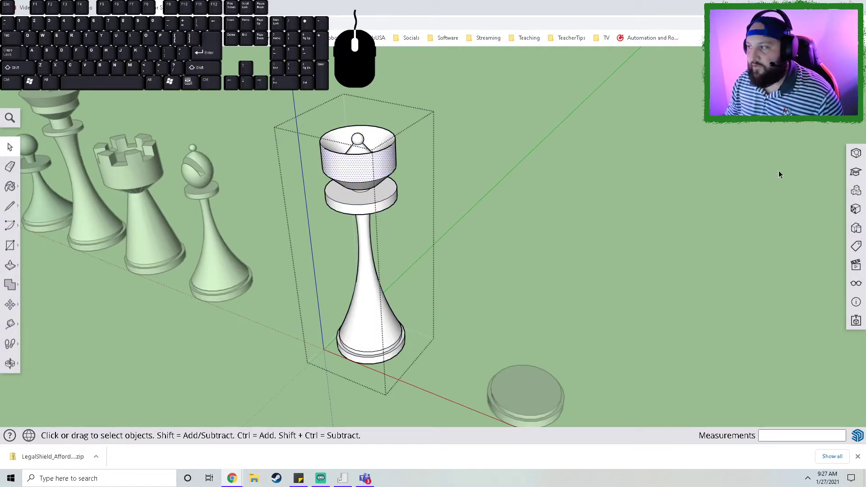
# - Turn on Hidden Geometry to expose the crown's segment lines, toggling it off and back on to compare the surfaces
pyautogui.click(856, 290)
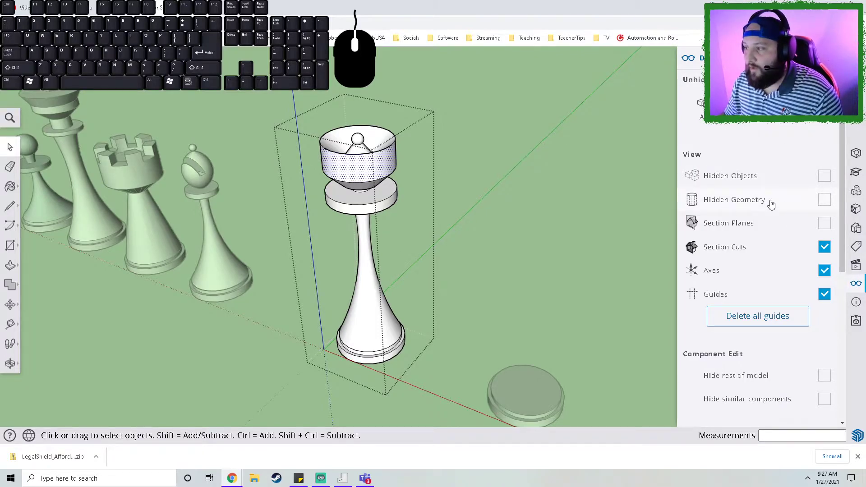
pyautogui.click(823, 199)
pyautogui.scroll(3, 358, 191)
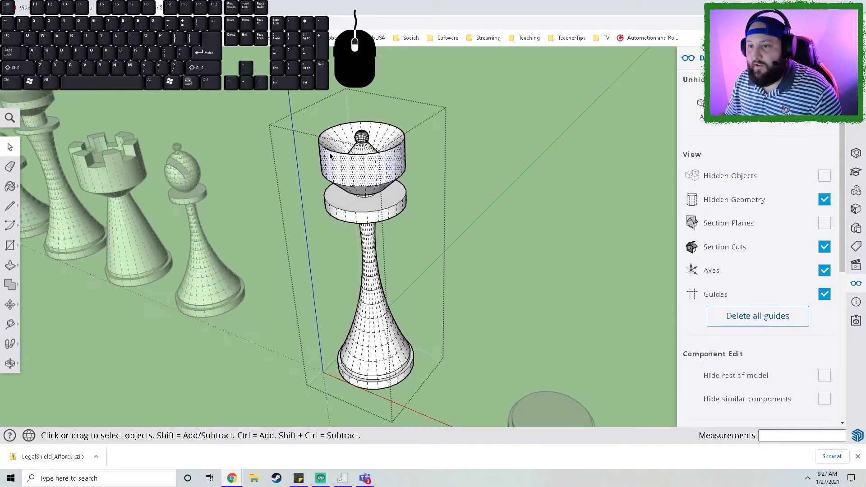
pyautogui.scroll(-2, 358, 191)
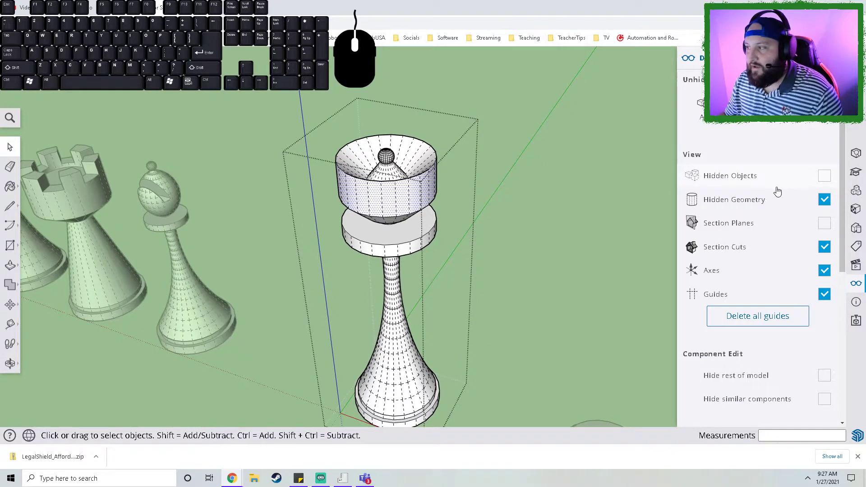
pyautogui.click(824, 199)
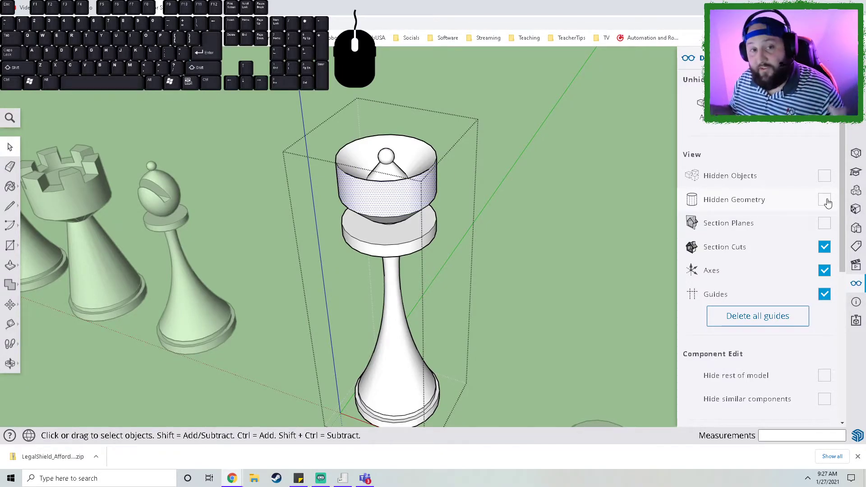
pyautogui.click(824, 200)
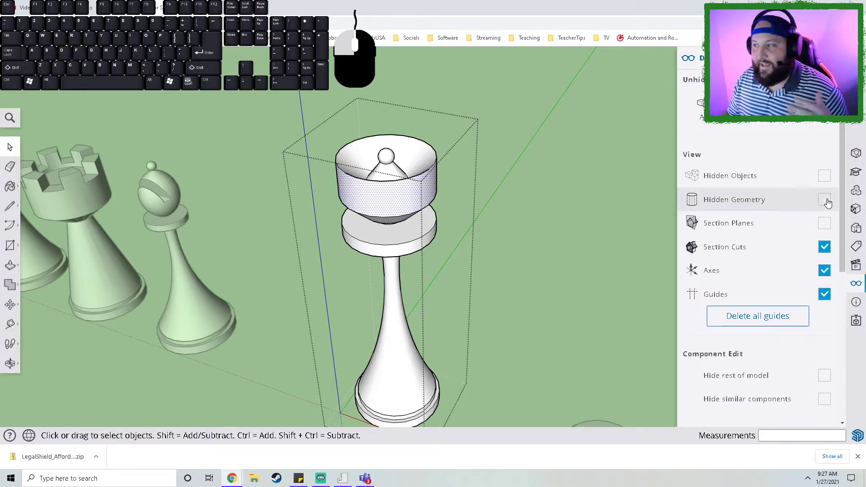
# - Select two segments on the crown's outer wall, leaving three unselected segments between them
pyautogui.moveTo(429, 220); pyautogui.dragTo(329, 185, button='middle')
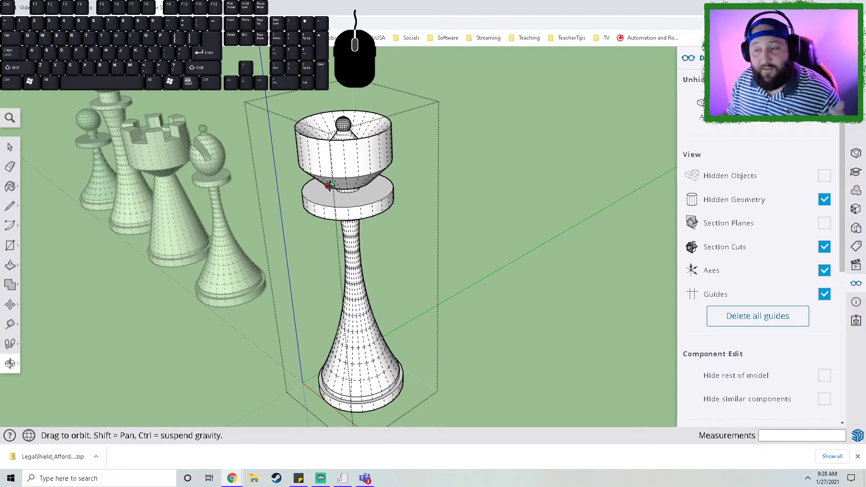
pyautogui.moveTo(329, 185); pyautogui.dragTo(365, 193, button='middle')
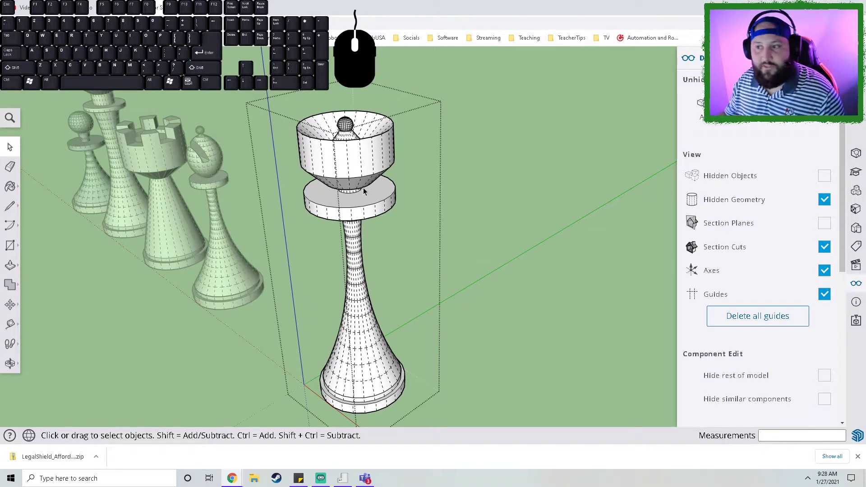
pyautogui.scroll(3, 367, 162)
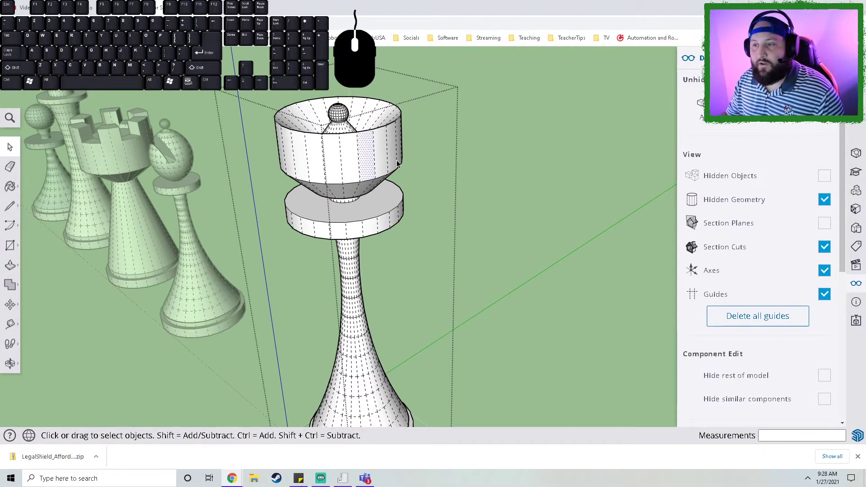
pyautogui.moveTo(327, 178); pyautogui.dragTo(368, 182, button='middle')
pyautogui.click(369, 180)
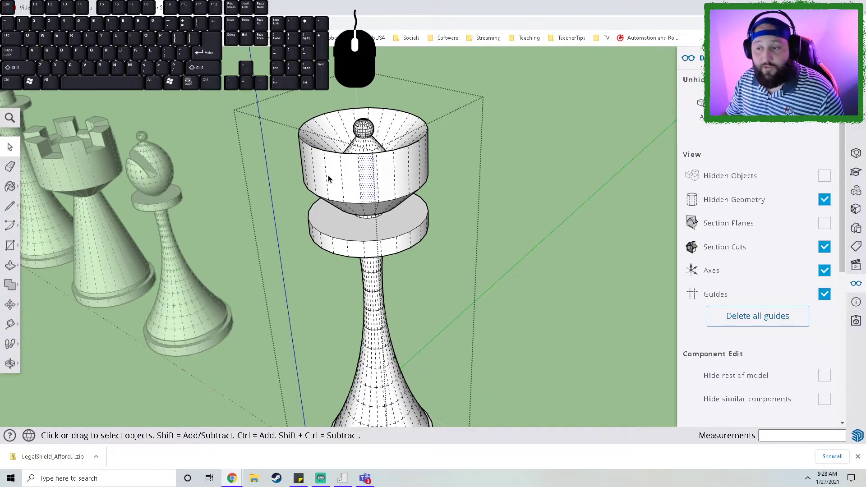
pyautogui.click(383, 189)
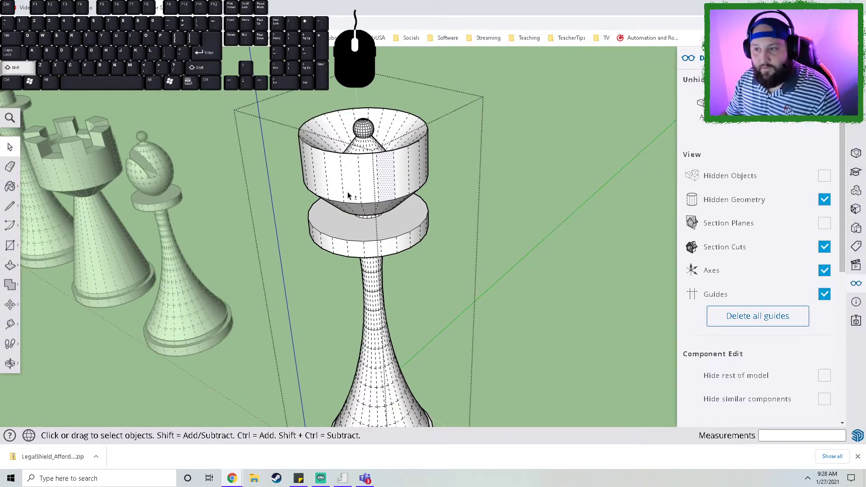
pyautogui.keyDown('shift'); pyautogui.click(316, 186); pyautogui.keyUp('shift')
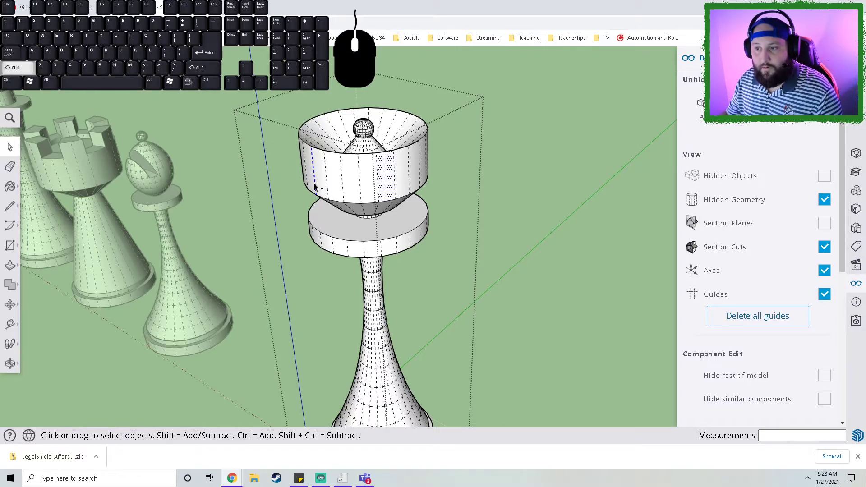
pyautogui.keyDown('shift'); pyautogui.click(314, 187); pyautogui.keyUp('shift')
pyautogui.keyDown('shift'); pyautogui.click(316, 193); pyautogui.keyUp('shift')
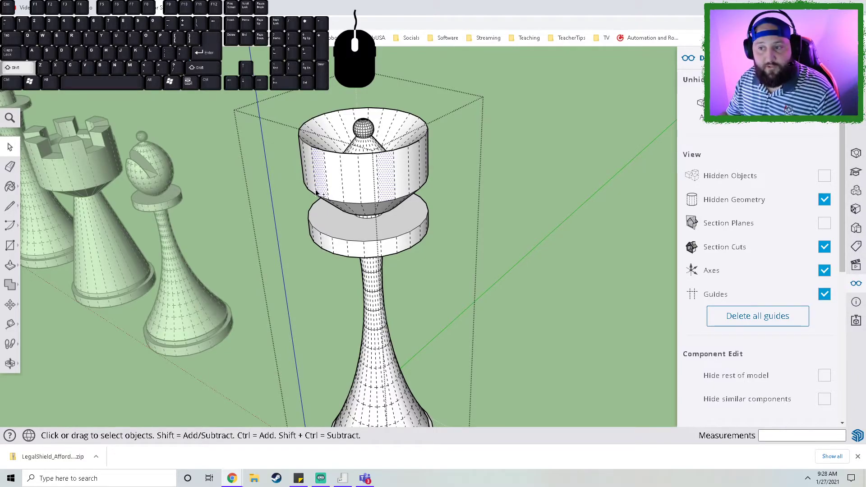
# - Add every fourth wall segment around the rest of the crown to the selection
pyautogui.moveTo(295, 214); pyautogui.dragTo(498, 212, button='middle')
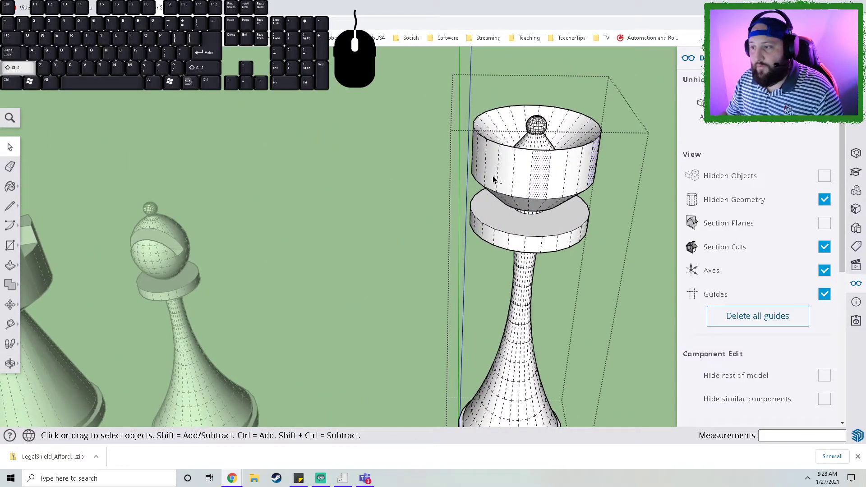
pyautogui.moveTo(402, 145); pyautogui.dragTo(408, 215, button='middle')
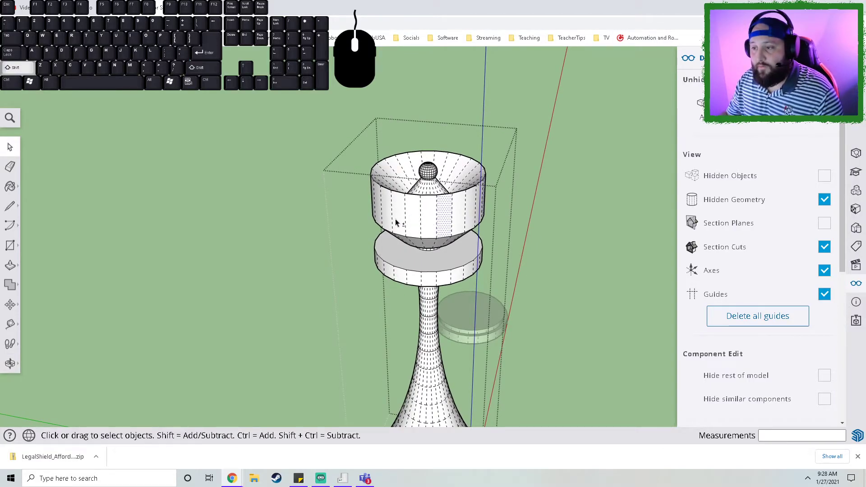
pyautogui.moveTo(330, 234); pyautogui.dragTo(586, 207, button='middle')
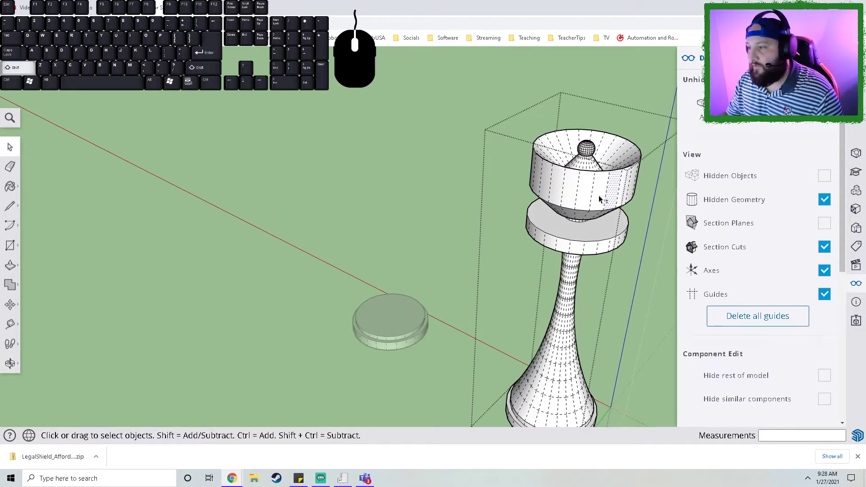
pyautogui.moveTo(520, 220); pyautogui.dragTo(679, 245, button='middle')
pyautogui.moveTo(521, 170); pyautogui.dragTo(498, 240, button='middle')
pyautogui.press('shift')
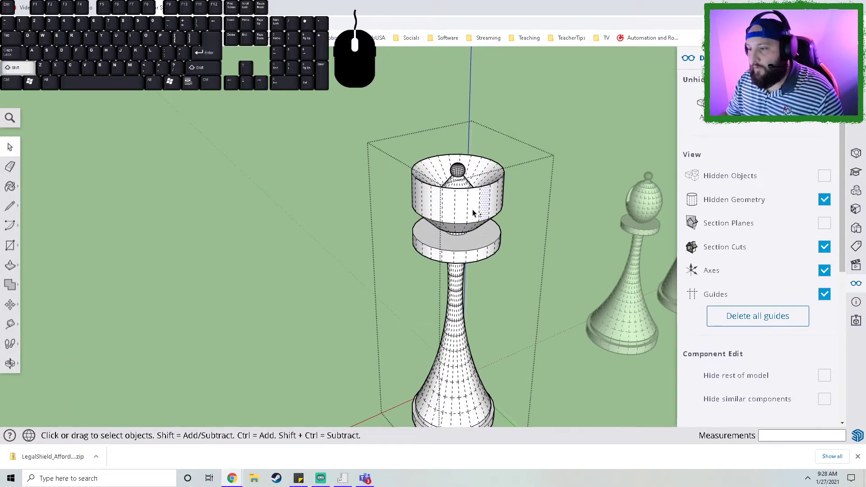
pyautogui.moveTo(474, 207)
pyautogui.keyDown('shift'); pyautogui.mouseDown(button='middle')
pyautogui.moveTo(316, 168)
pyautogui.moveTo(293, 241)
pyautogui.moveTo(251, 283)
pyautogui.moveTo(232, 195)
pyautogui.moveTo(567, 127)
pyautogui.moveTo(422, 97)
pyautogui.moveTo(601, 141)
pyautogui.moveTo(452, 215)
pyautogui.moveTo(428, 215)
pyautogui.moveTo(578, 336)
pyautogui.moveTo(442, 236)
pyautogui.moveTo(487, 269)
pyautogui.moveTo(495, 213)
pyautogui.moveTo(514, 299)
pyautogui.moveTo(417, 329)
pyautogui.moveTo(345, 149)
pyautogui.mouseUp(button='middle'); pyautogui.keyUp('shift')
pyautogui.moveTo(564, 203)
pyautogui.mouseDown(button='middle')
pyautogui.moveTo(619, 237)
pyautogui.moveTo(533, 251)
pyautogui.mouseUp(button='middle')
pyautogui.moveTo(367, 273); pyautogui.dragTo(405, 269, button='middle')
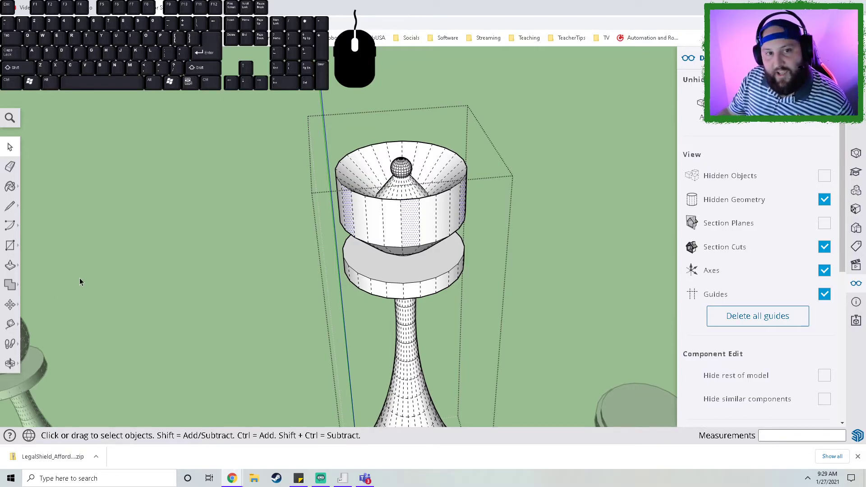
# - Try to move the selected crown segments downward from the top edge of one segment, and undo the move
pyautogui.click(9, 309)
pyautogui.click(38, 283)
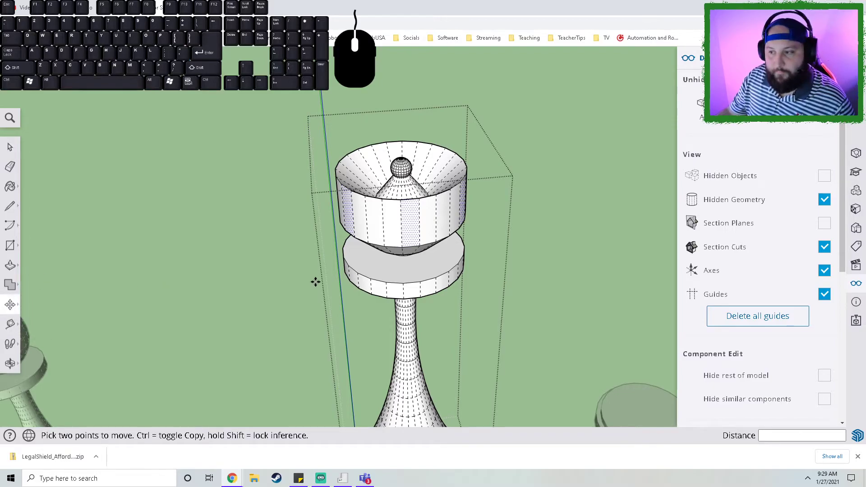
pyautogui.scroll(2, 411, 208)
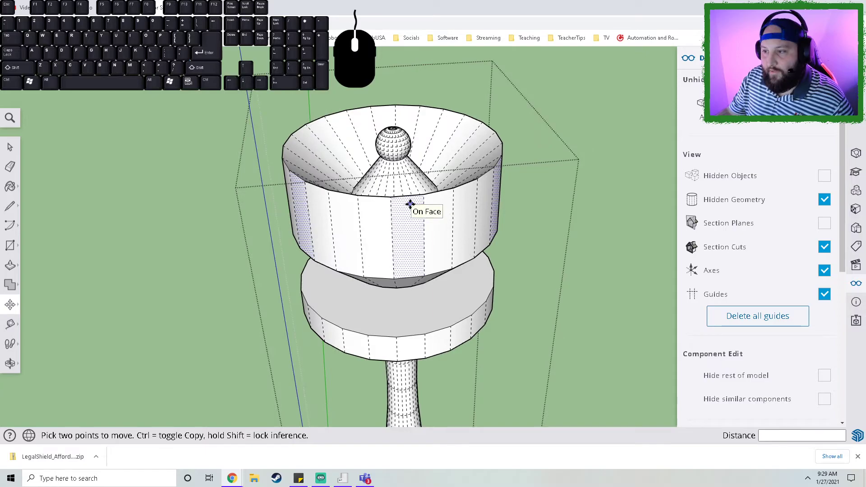
pyautogui.moveTo(407, 197); pyautogui.dragTo(399, 302)
pyautogui.scroll(-3, 456, 280)
pyautogui.moveTo(456, 275); pyautogui.dragTo(340, 284, button='middle')
pyautogui.press('m')
pyautogui.hotkey('ctrl', 'z')
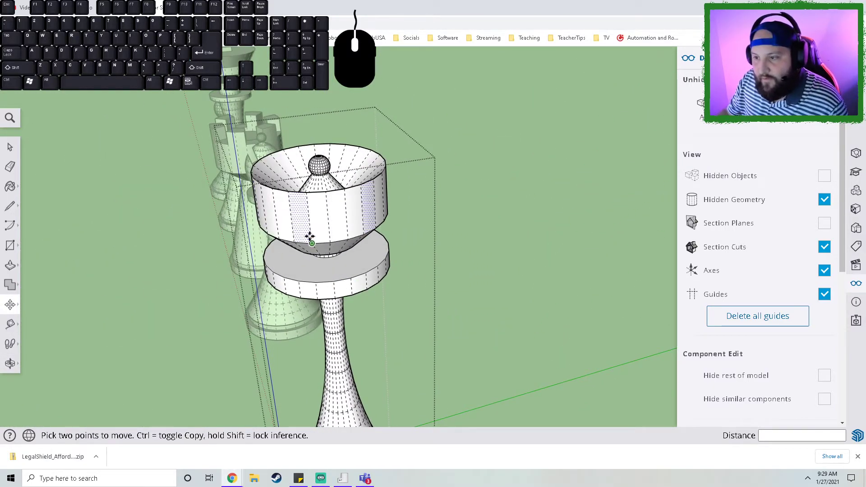
# - Try lowering the selected crown segments by about 3 1/16", and cancel the move
pyautogui.scroll(6, 367, 184)
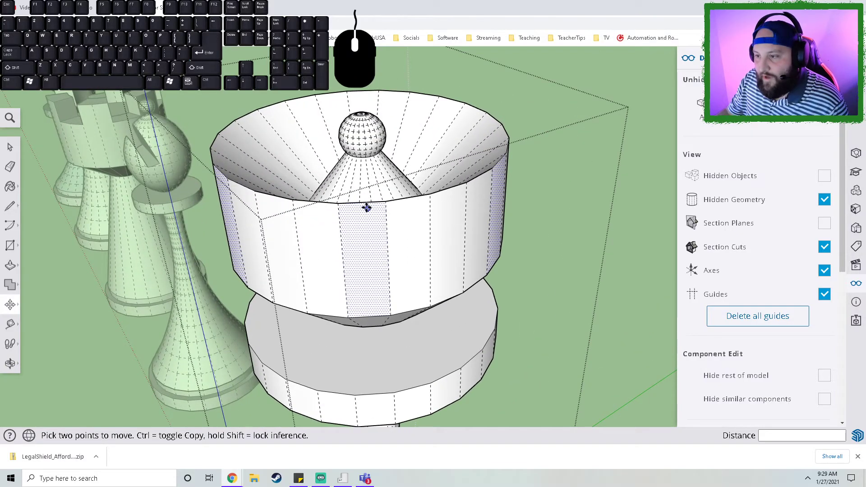
pyautogui.moveTo(363, 203); pyautogui.dragTo(358, 256)
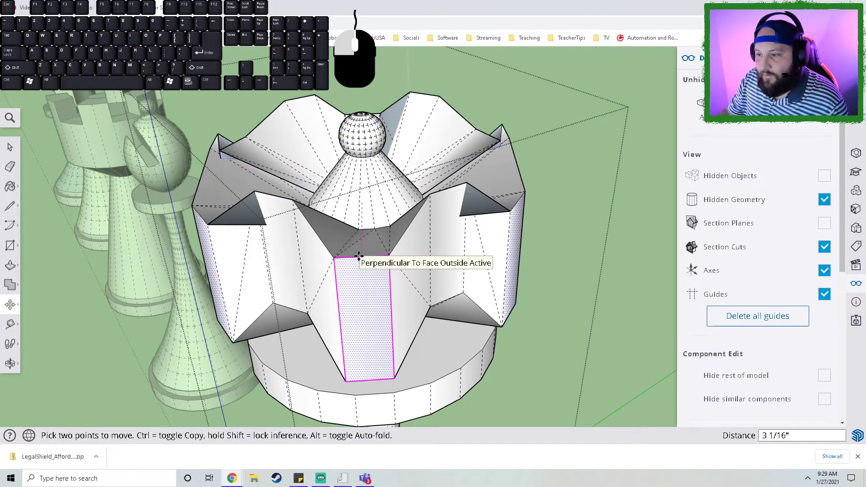
pyautogui.moveTo(359, 256); pyautogui.dragTo(406, 259)
pyautogui.press('Escape')
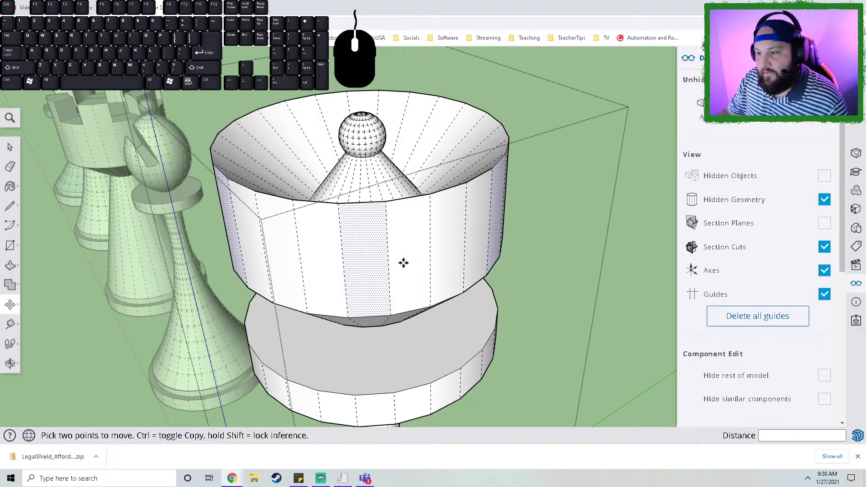
# - Try lowering the selected crown segments by about 13/16", then cancel the move and clear the selection
pyautogui.moveTo(365, 206); pyautogui.dragTo(356, 226)
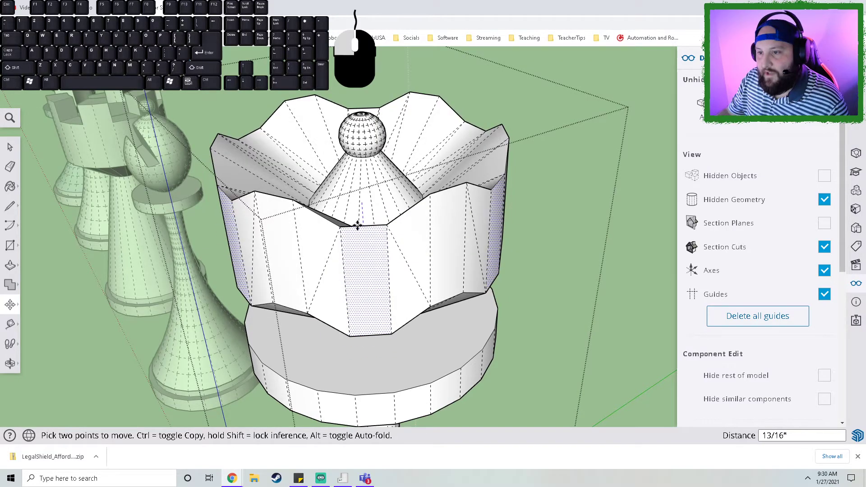
pyautogui.press('Escape')
pyautogui.moveTo(363, 239); pyautogui.dragTo(332, 249, button='middle')
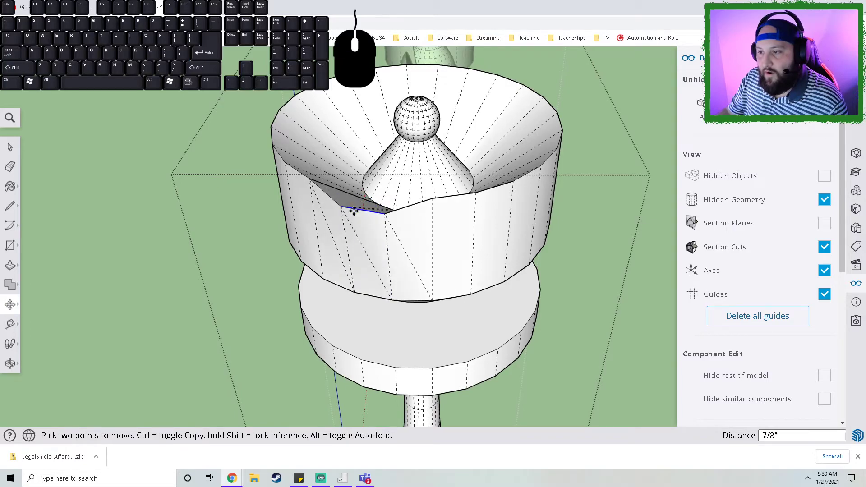
pyautogui.press('Escape')
pyautogui.press('Escape')
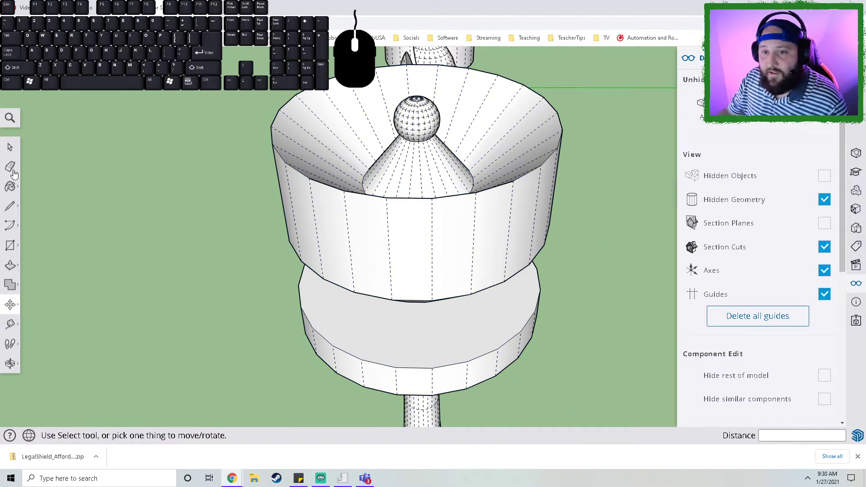
# - Select two outer wall segments of the crown again, leaving three segments between them
pyautogui.click(11, 147)
pyautogui.click(379, 252)
pyautogui.doubleClick(439, 267)
pyautogui.click(380, 253)
pyautogui.moveTo(498, 269); pyautogui.dragTo(551, 273, button='middle')
pyautogui.keyDown('shift'); pyautogui.click(555, 249); pyautogui.keyUp('shift')
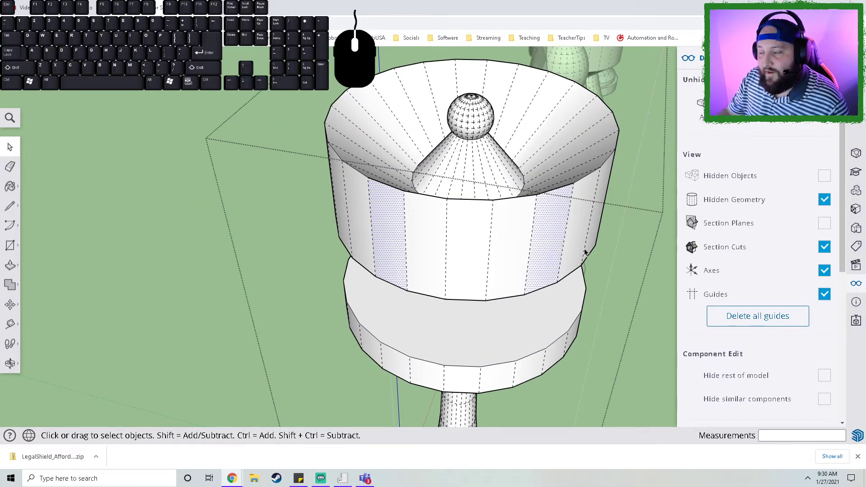
# - Extend the selection around the whole crown by adding every fourth outer wall segment
pyautogui.moveTo(598, 249); pyautogui.dragTo(353, 253, button='middle')
pyautogui.moveTo(440, 237); pyautogui.dragTo(284, 240, button='middle')
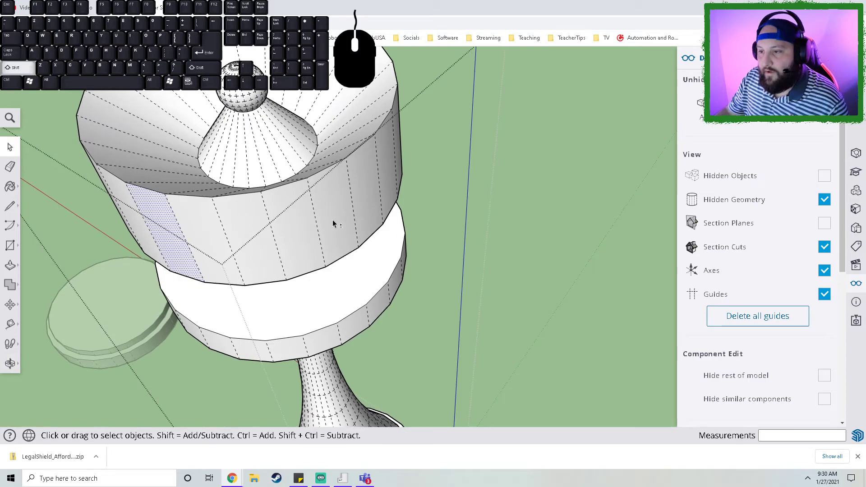
pyautogui.moveTo(473, 200); pyautogui.dragTo(338, 321, button='middle')
pyautogui.keyDown('shift'); pyautogui.moveTo(635, 223); pyautogui.dragTo(303, 187, button='middle'); pyautogui.keyUp('shift')
pyautogui.moveTo(602, 214); pyautogui.dragTo(471, 204, button='middle')
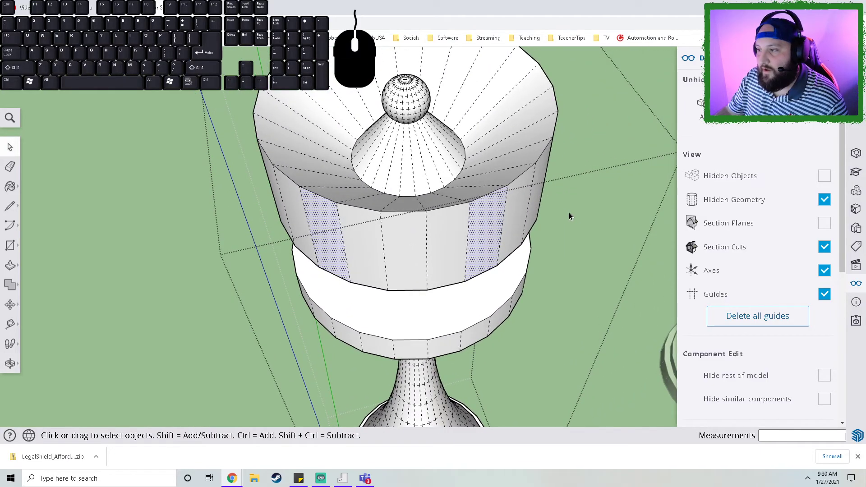
pyautogui.moveTo(568, 214); pyautogui.dragTo(392, 202, button='middle')
pyautogui.moveTo(551, 172); pyautogui.dragTo(570, 215, button='middle')
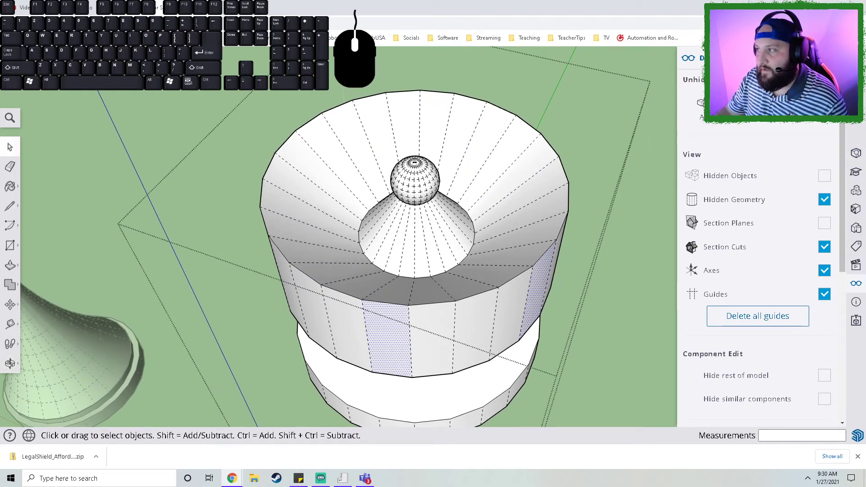
# - Move the selected wall segments straight down about 1 15/16" to form the crown's points
pyautogui.click(830, 58)
pyautogui.click(10, 305)
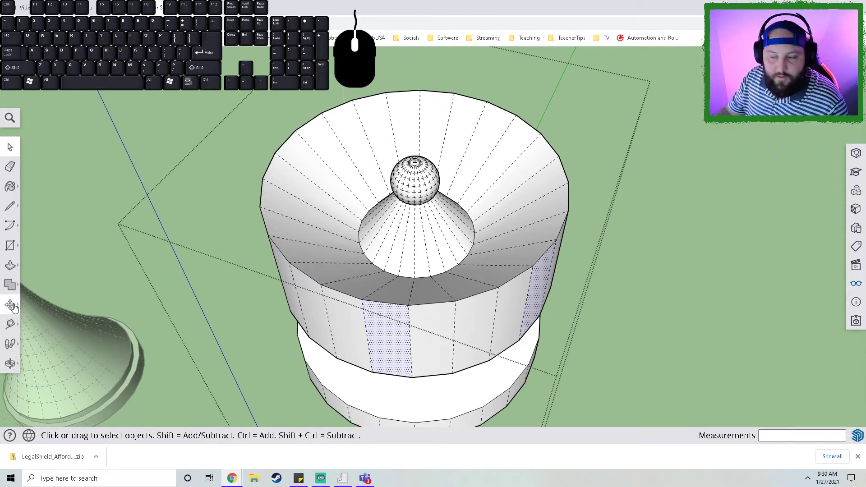
pyautogui.moveTo(476, 364); pyautogui.dragTo(473, 245, button='middle')
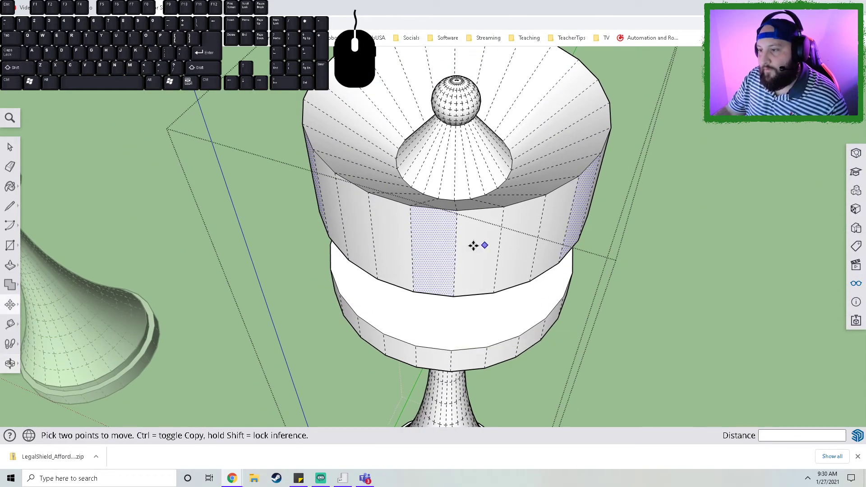
pyautogui.click(433, 207)
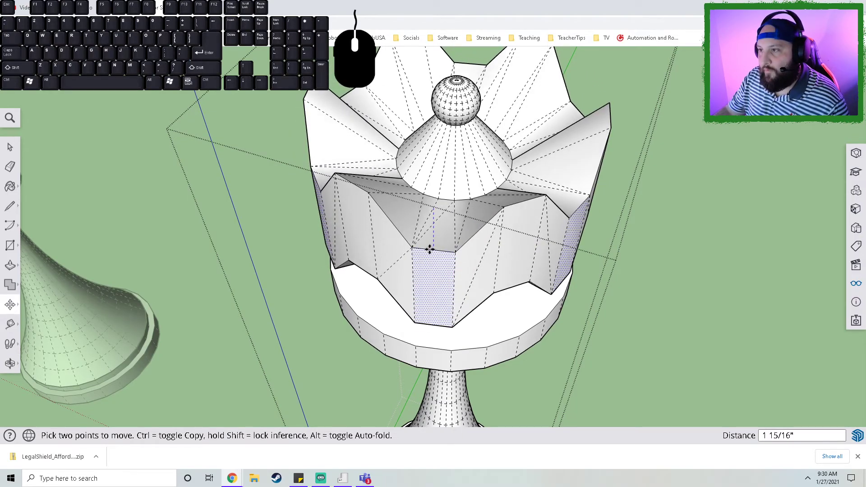
pyautogui.moveTo(429, 251); pyautogui.dragTo(782, 187, button='middle')
pyautogui.scroll(-10, 344, 241)
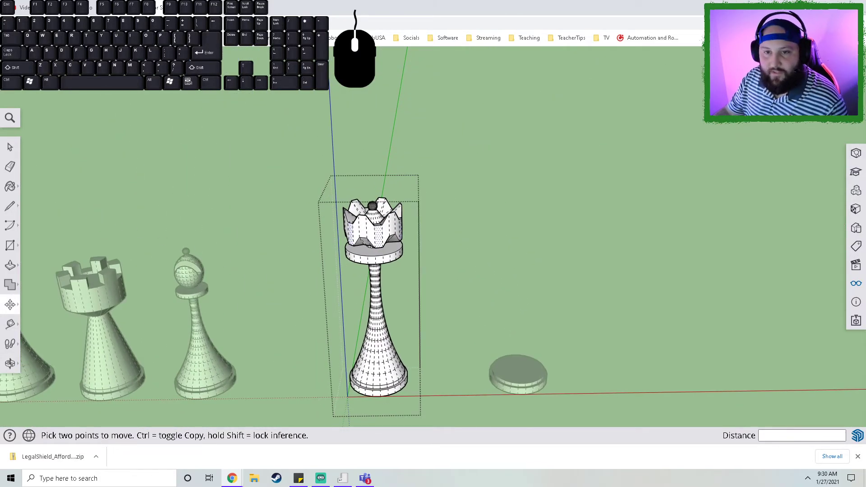
# - Exit the crowned piece's group and turn off Hidden Geometry
pyautogui.click(11, 143)
pyautogui.click(574, 272)
pyautogui.moveTo(480, 316); pyautogui.dragTo(380, 299, button='middle')
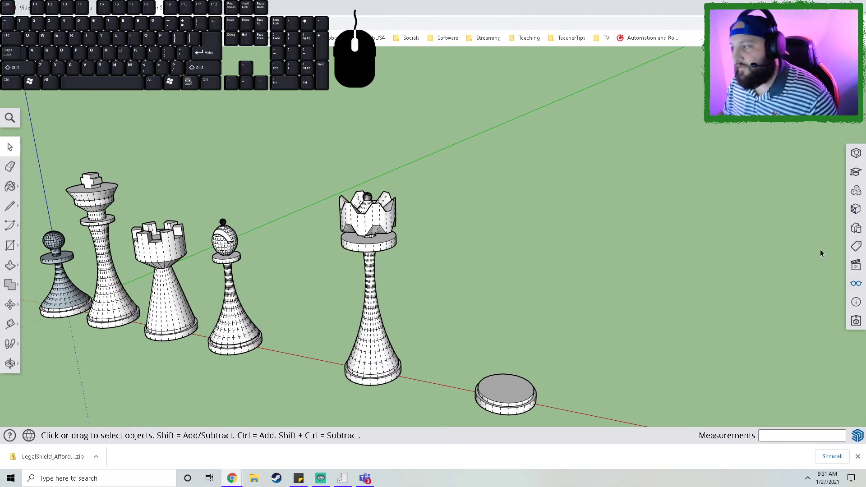
pyautogui.click(856, 284)
pyautogui.click(824, 201)
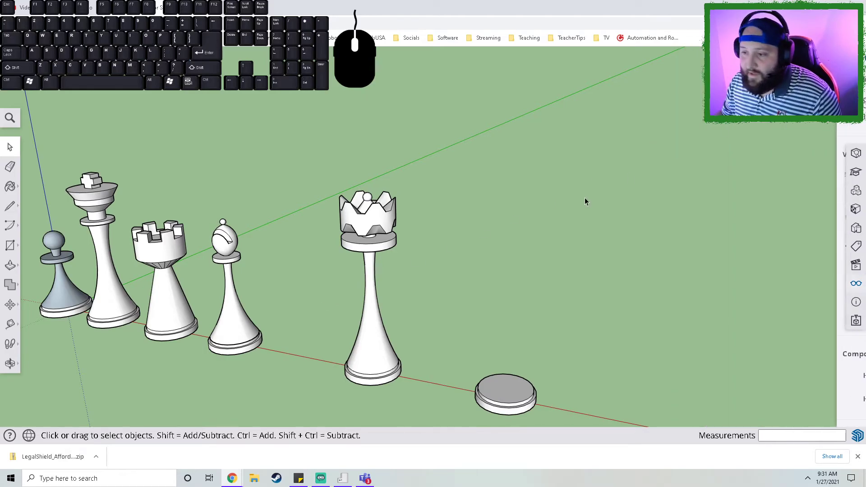
# - Move the crowned piece's group along the red axis so it stands beside the bishop
pyautogui.doubleClick(366, 347)
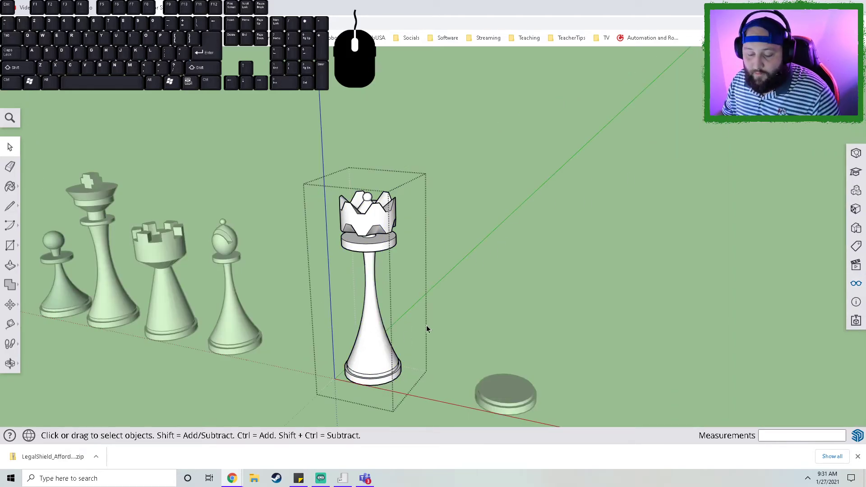
pyautogui.click(428, 329)
pyautogui.click(385, 350)
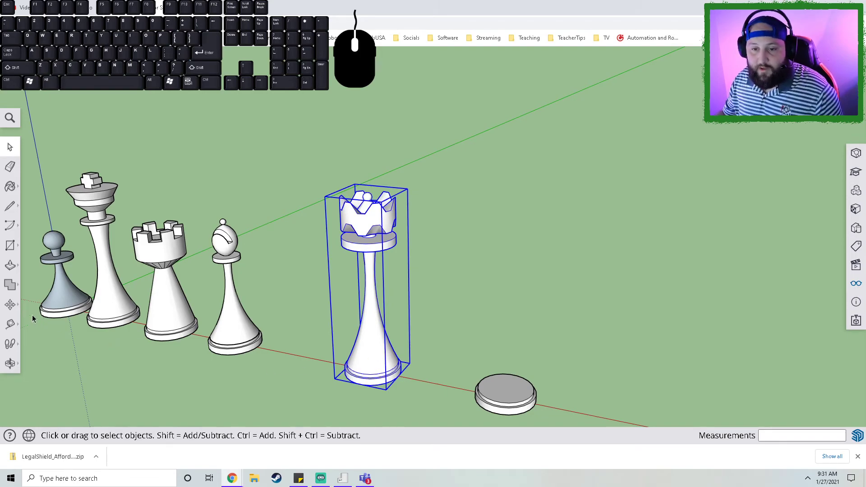
pyautogui.click(10, 305)
pyautogui.click(367, 345)
pyautogui.moveTo(350, 340); pyautogui.dragTo(302, 329)
pyautogui.click(404, 318)
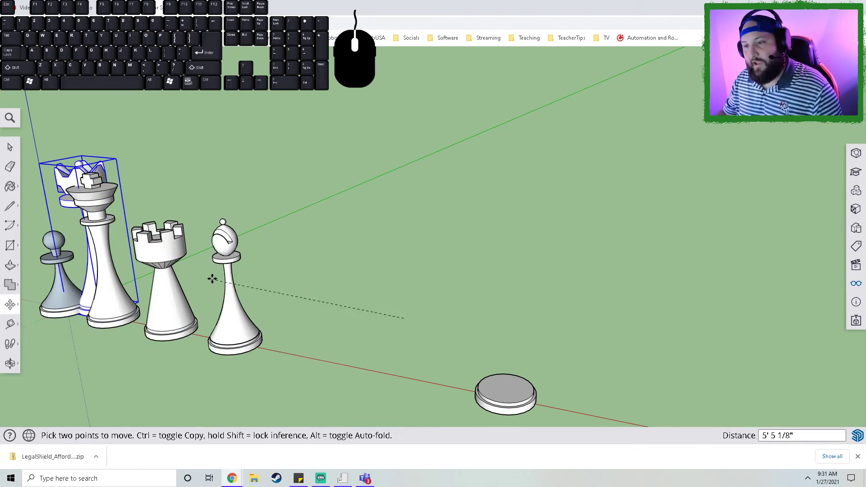
pyautogui.press('Escape')
pyautogui.moveTo(199, 289); pyautogui.dragTo(385, 180, button='middle')
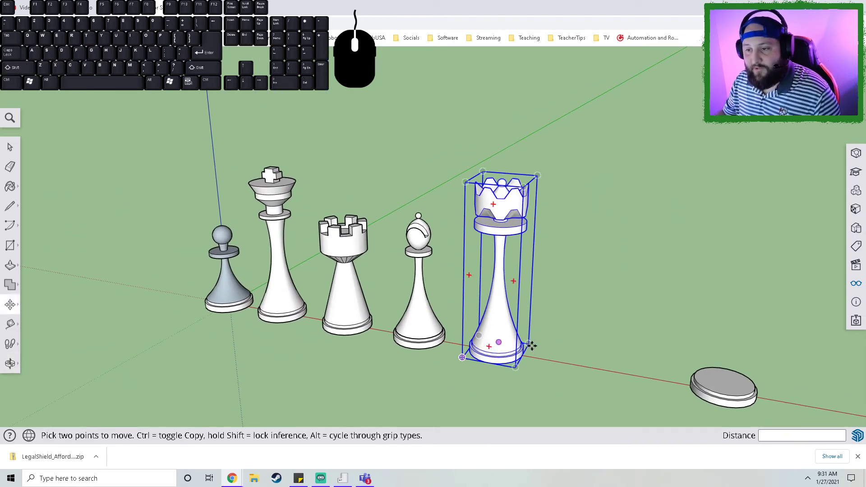
# - Select the spare round base at the end of the row of pieces
pyautogui.click(12, 153)
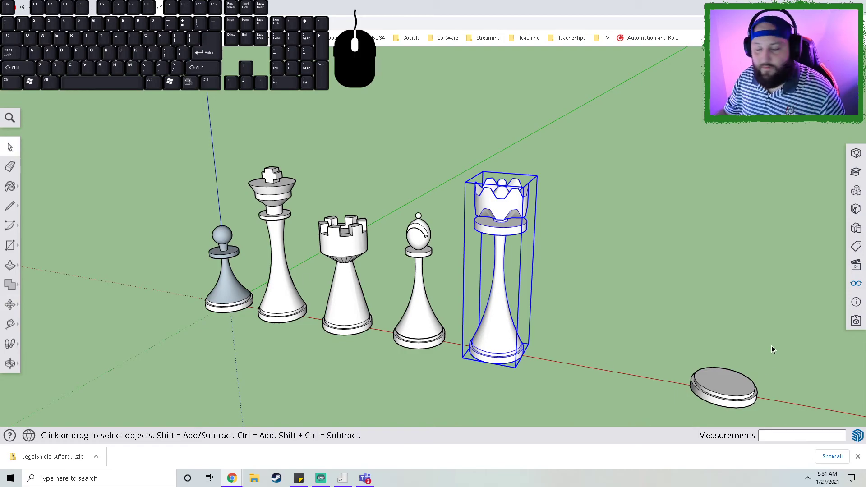
pyautogui.click(738, 381)
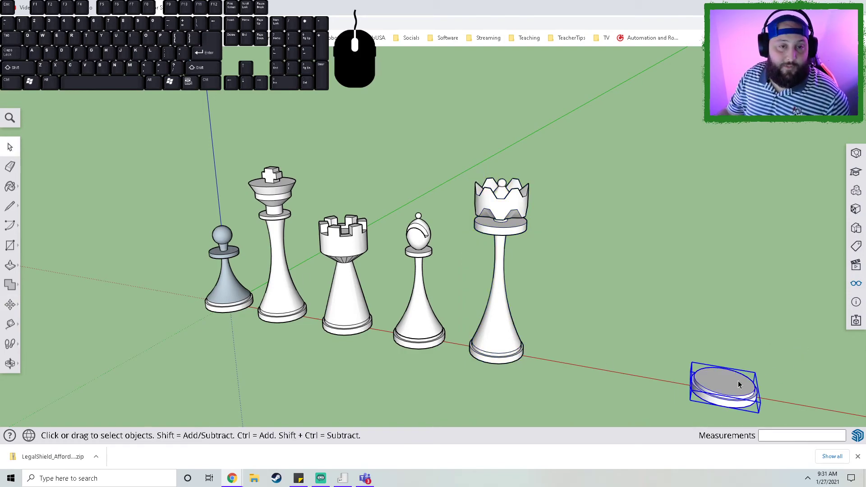